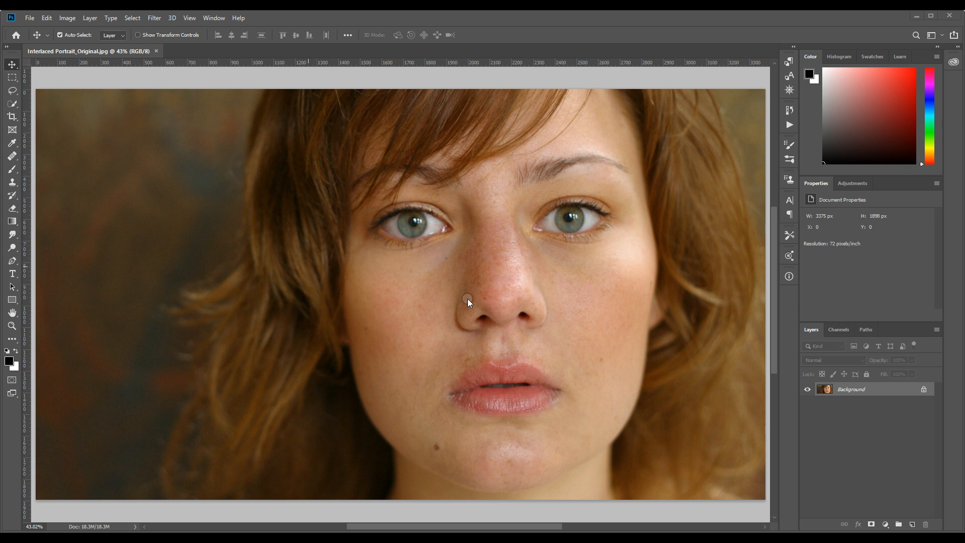
Review the Guides, Grid & Slices preferences and close them.
click(47, 17)
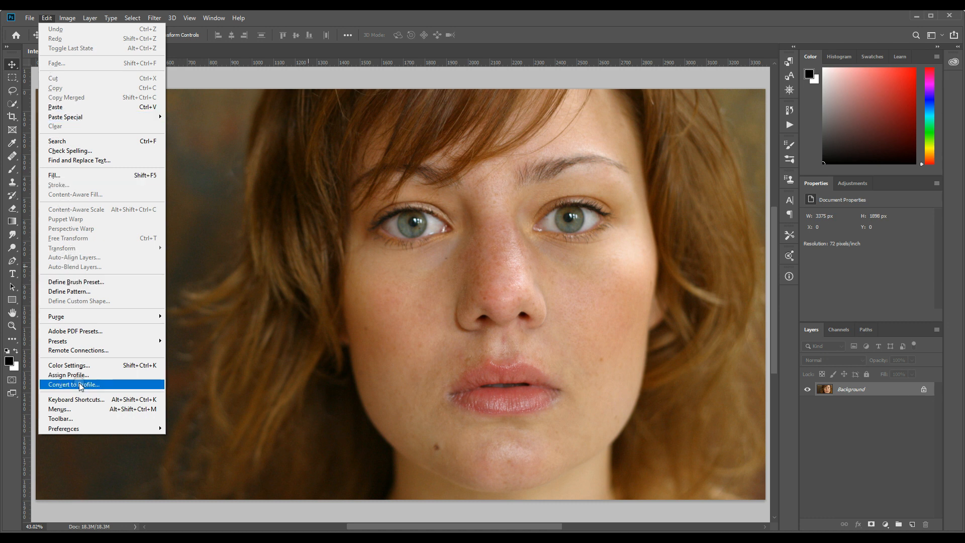
mouse_move(159, 427)
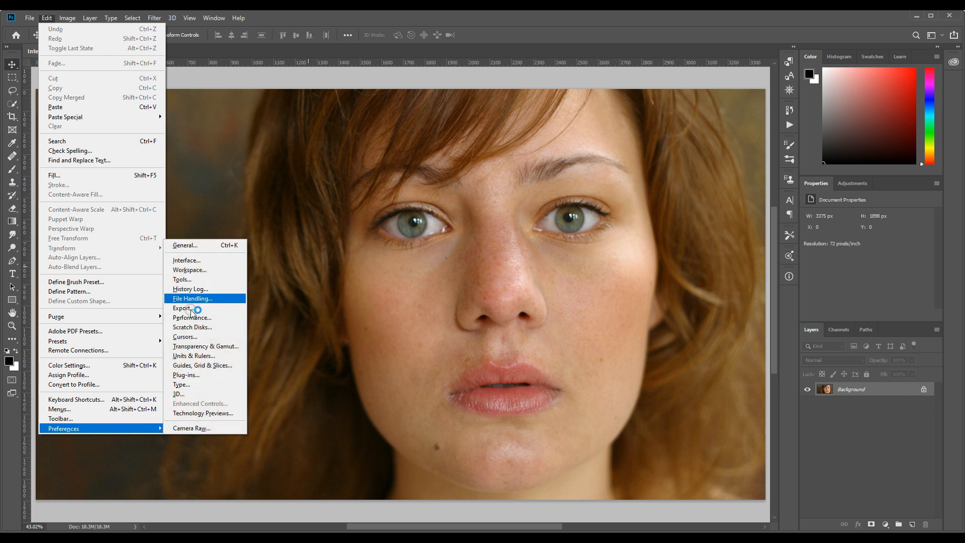
click(195, 370)
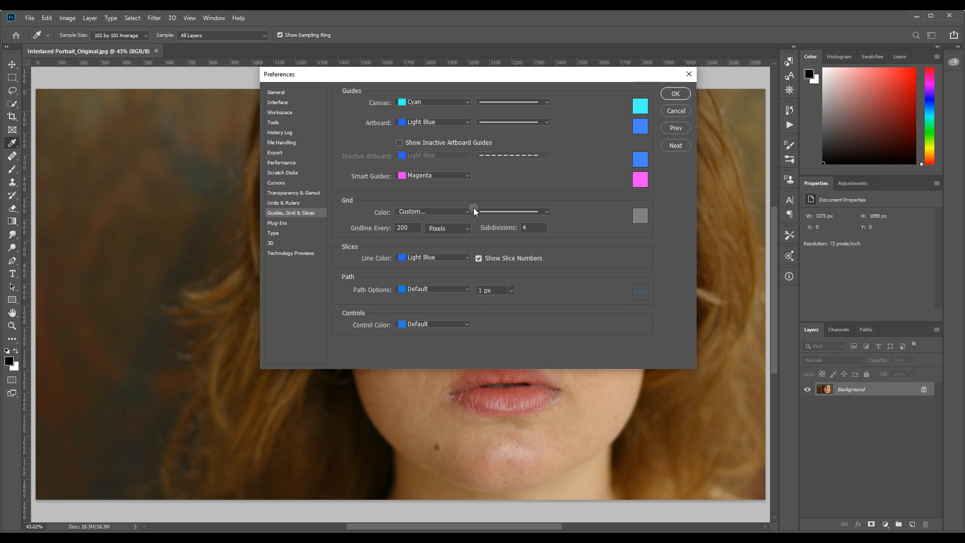
click(676, 94)
key(v)
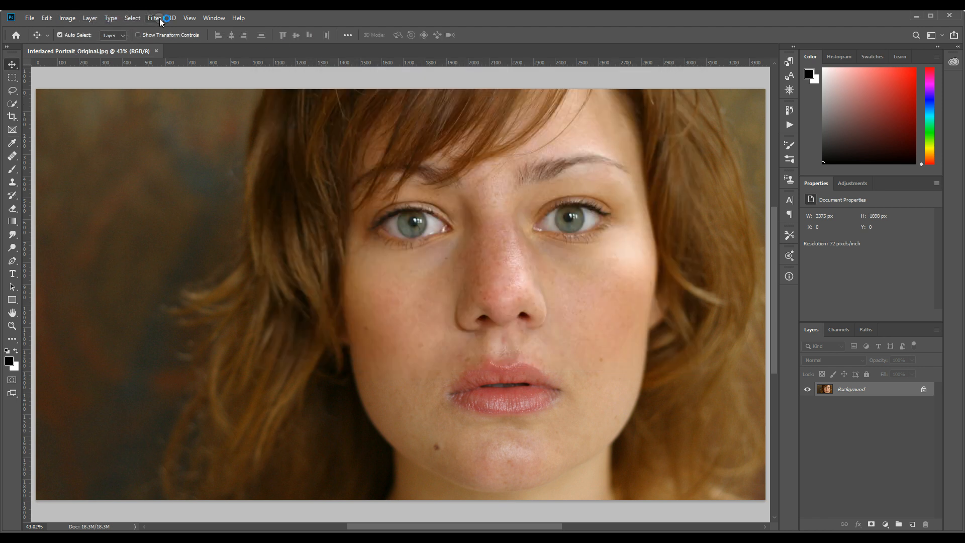
Create a new guide layout with 30 columns and 20 rows across the canvas.
click(190, 18)
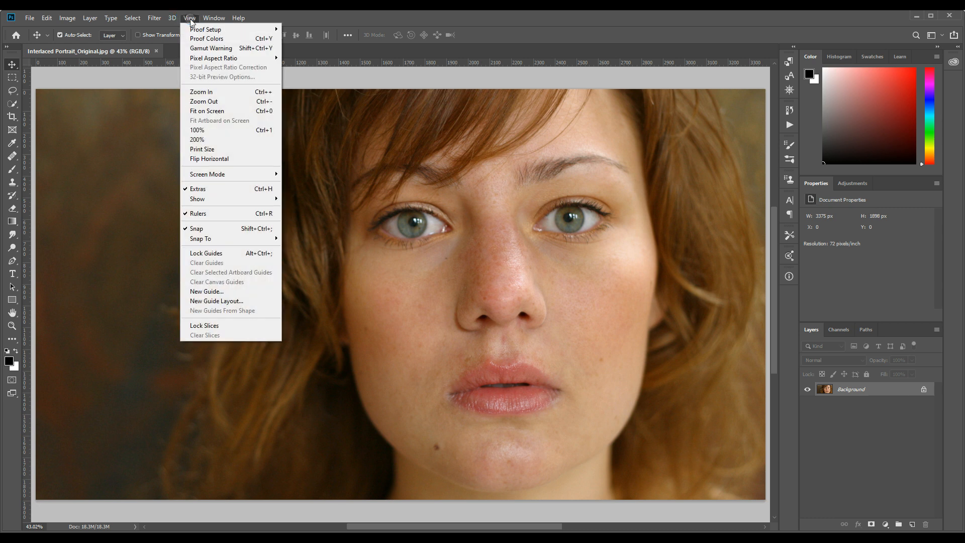
click(218, 301)
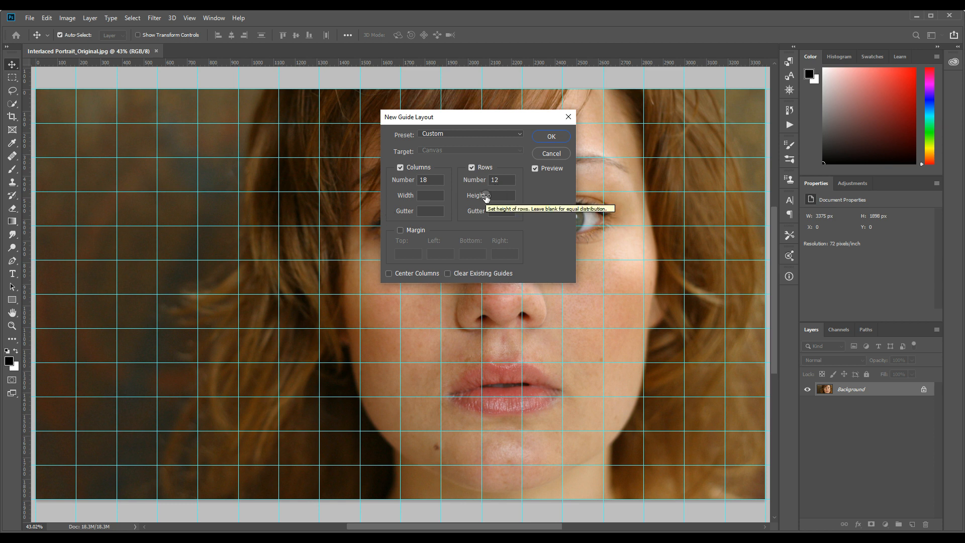
click(428, 179)
text(30)
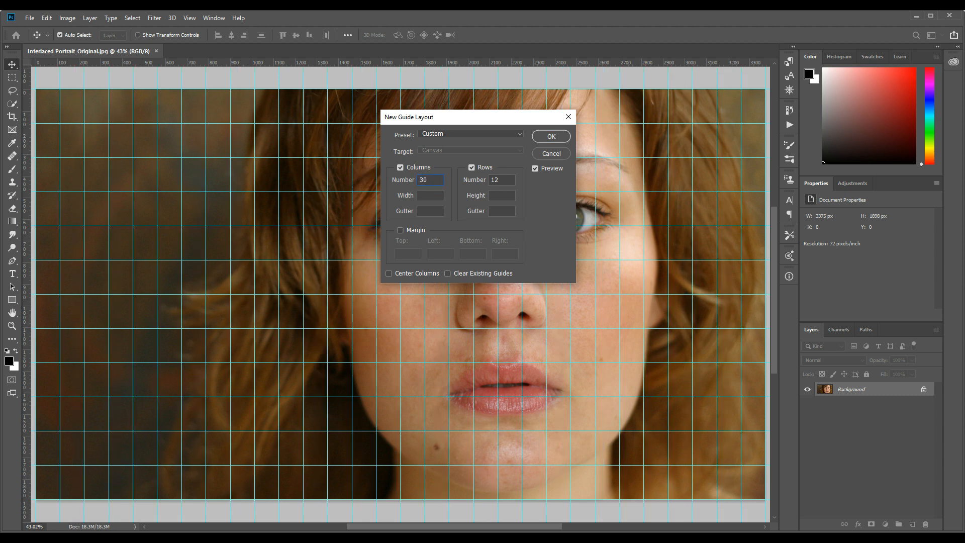
click(502, 179)
text(20)
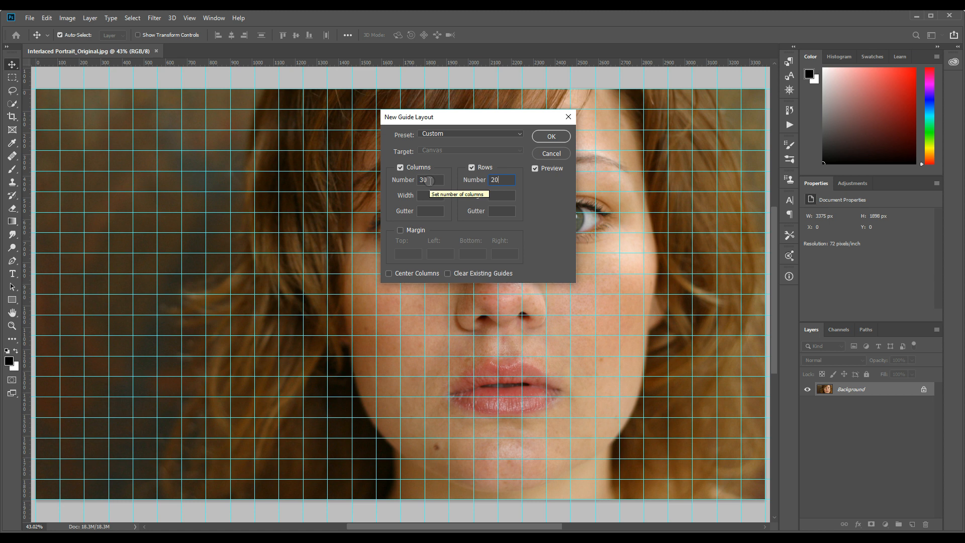
click(560, 139)
Activate the Rectangular Marquee tool and check which elements snapping applies to.
key(ctrl)
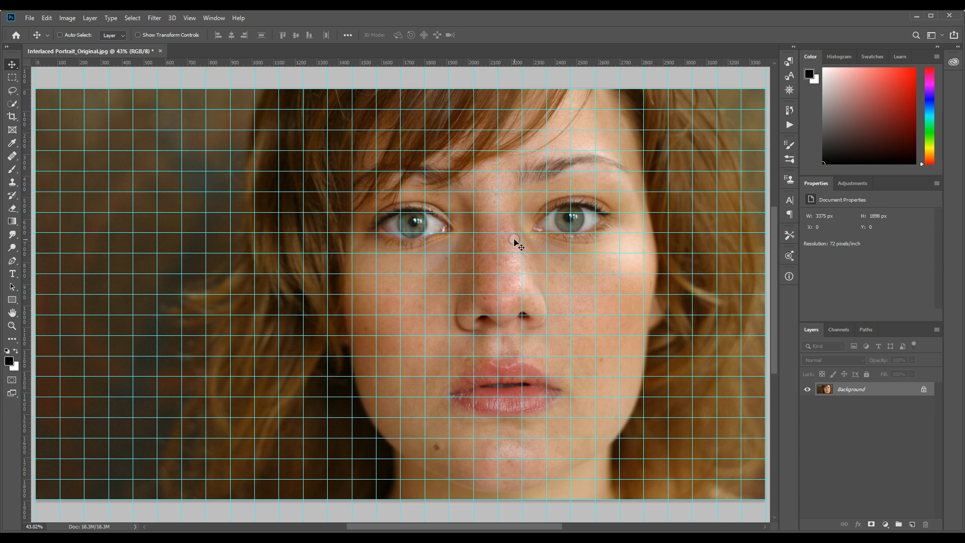
key(ctrl+minus)
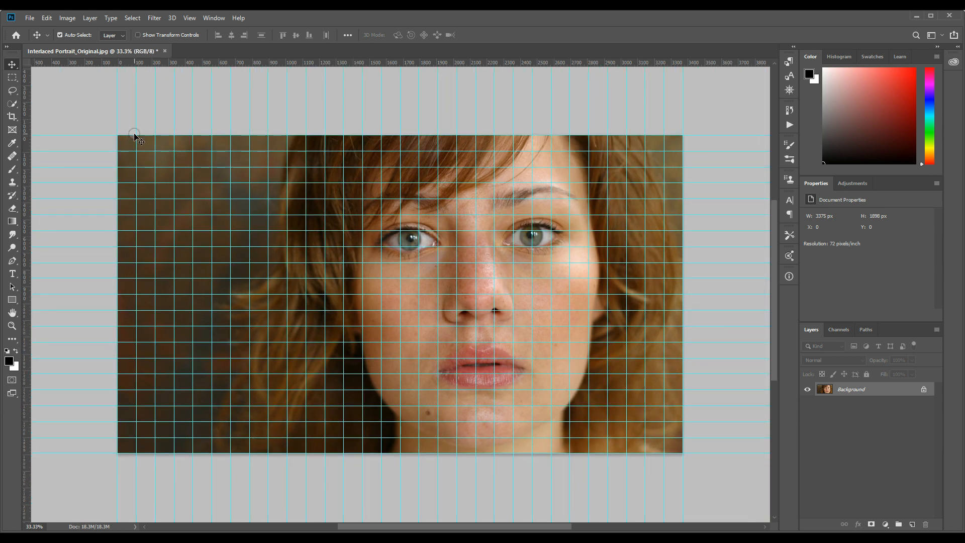
click(14, 80)
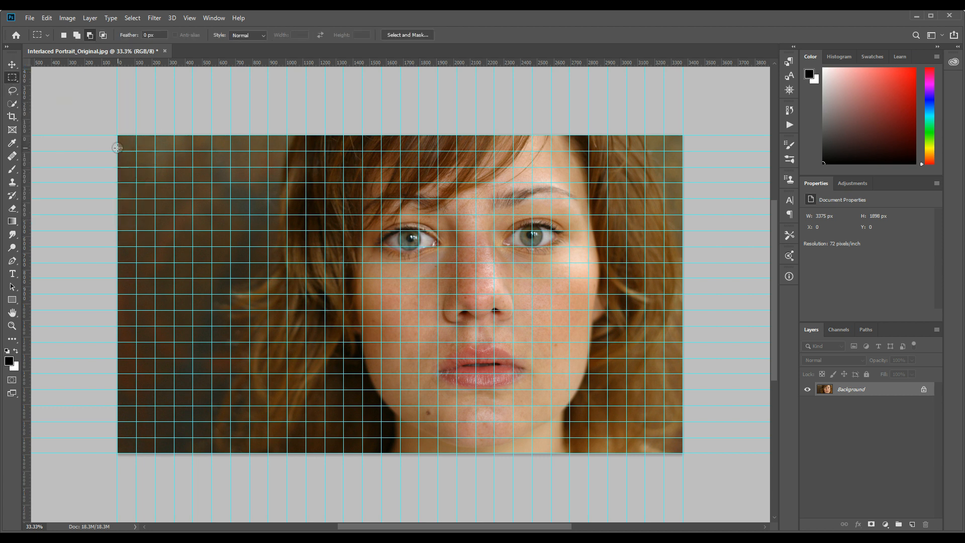
click(191, 20)
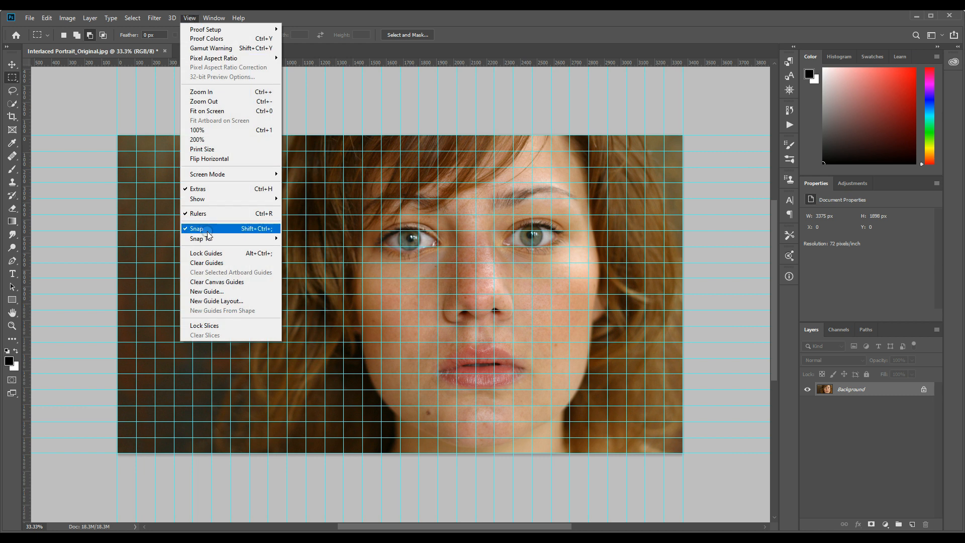
mouse_move(233, 241)
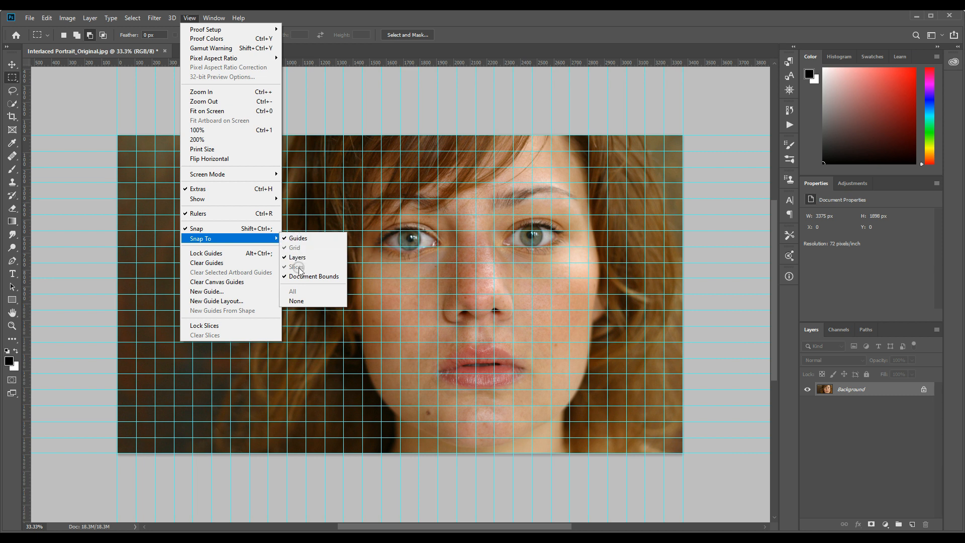
click(543, 10)
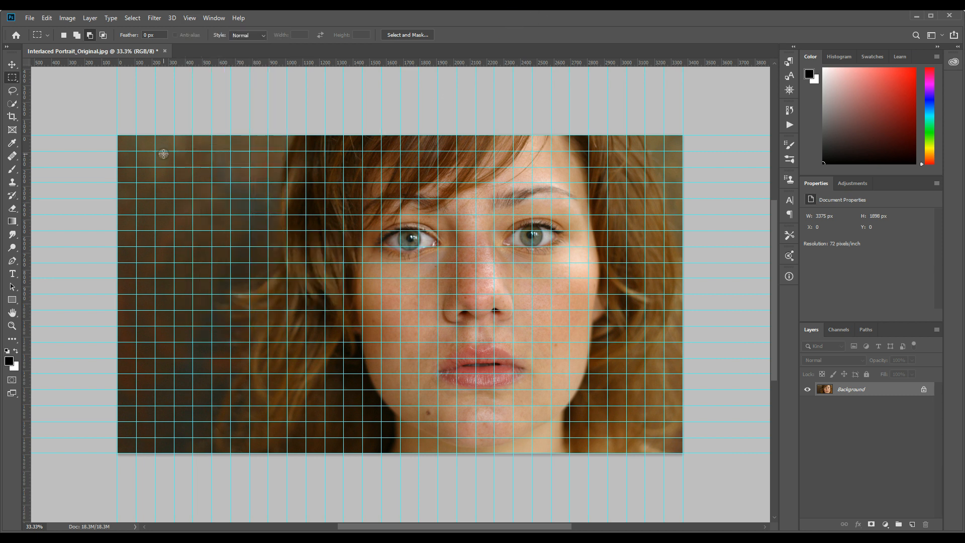
Select five full-width horizontal bands, each three guide rows tall with one-row gaps, from the image's upper edge down, and copy them to a new layer.
mouse_move(115, 135)
mouse_down()
mouse_move(207, 166)
mouse_move(684, 183)
mouse_up()
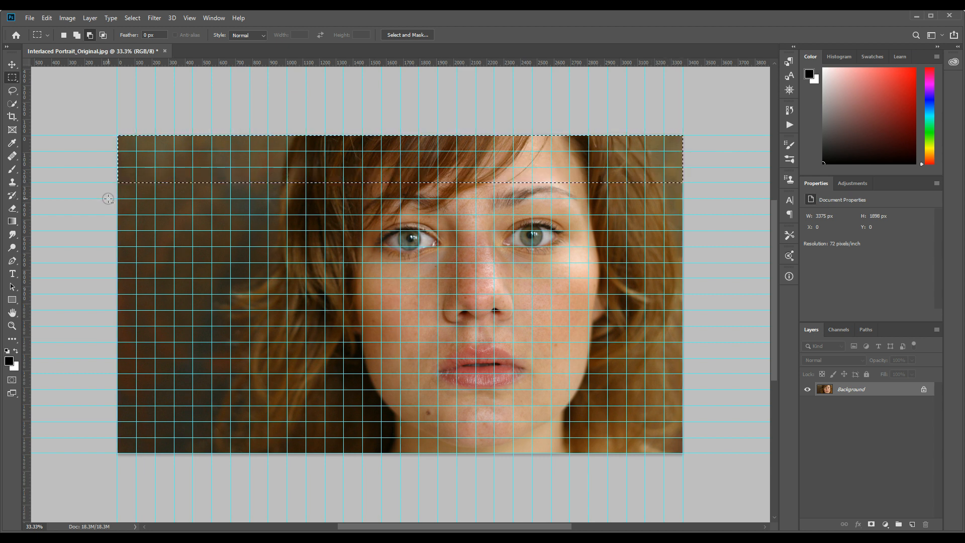
click(76, 39)
drag(118, 199, 687, 246)
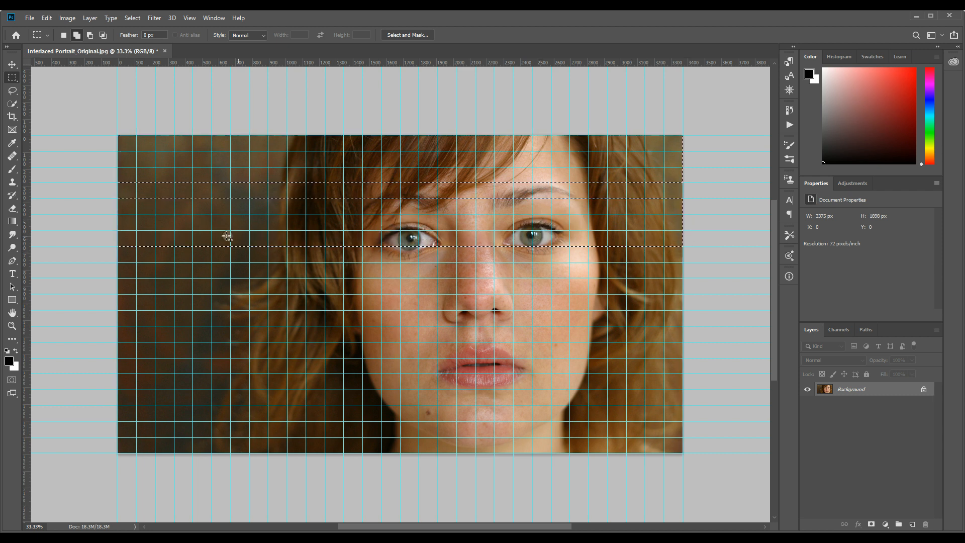
drag(113, 262, 682, 311)
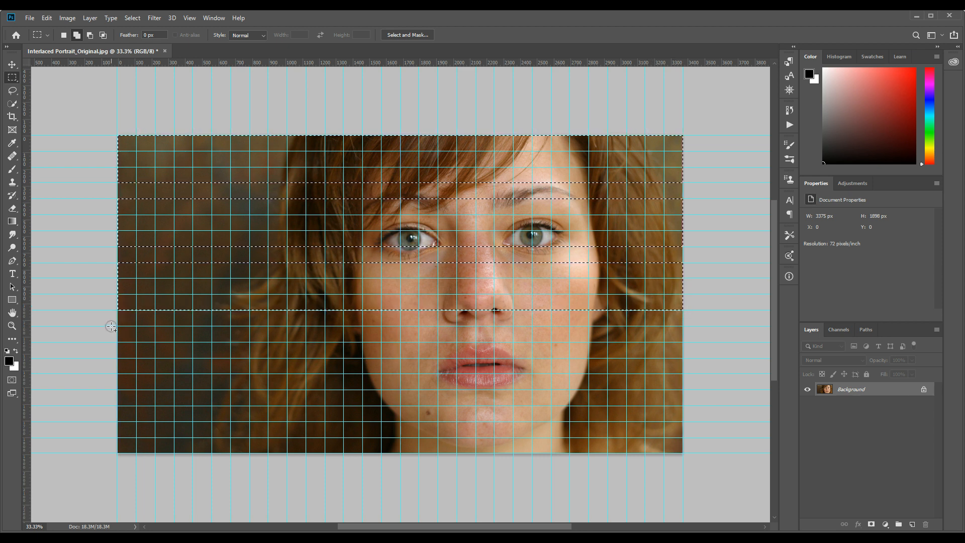
drag(111, 327, 683, 374)
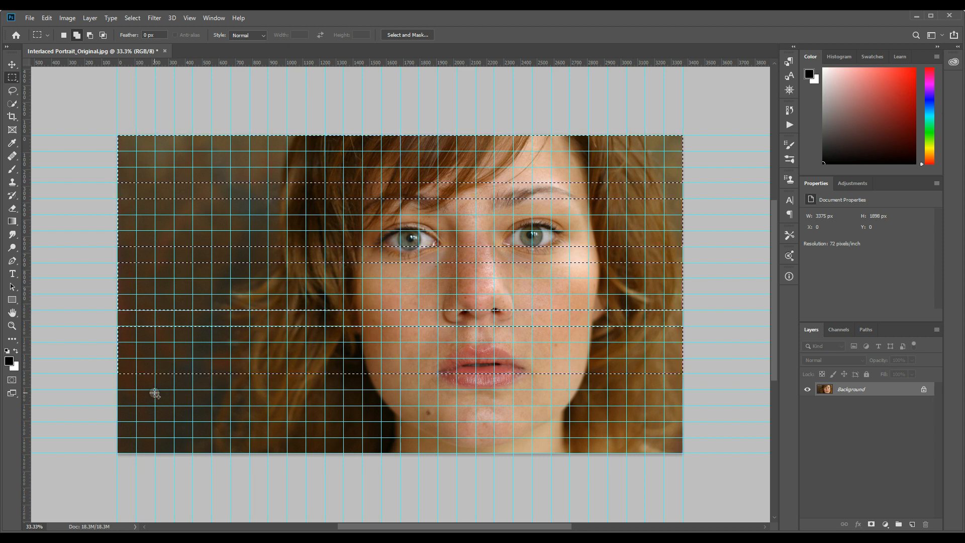
drag(556, 407, 674, 447)
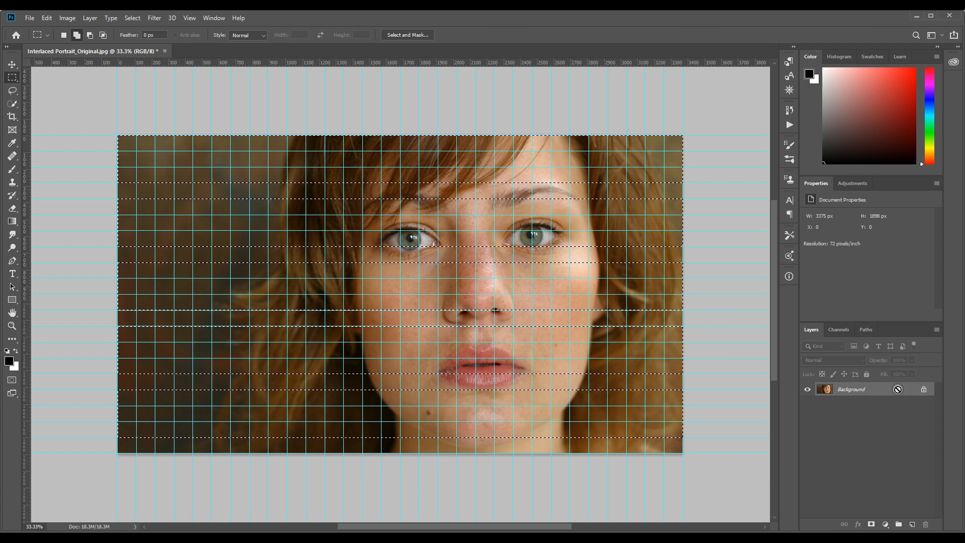
key(ctrl+j)
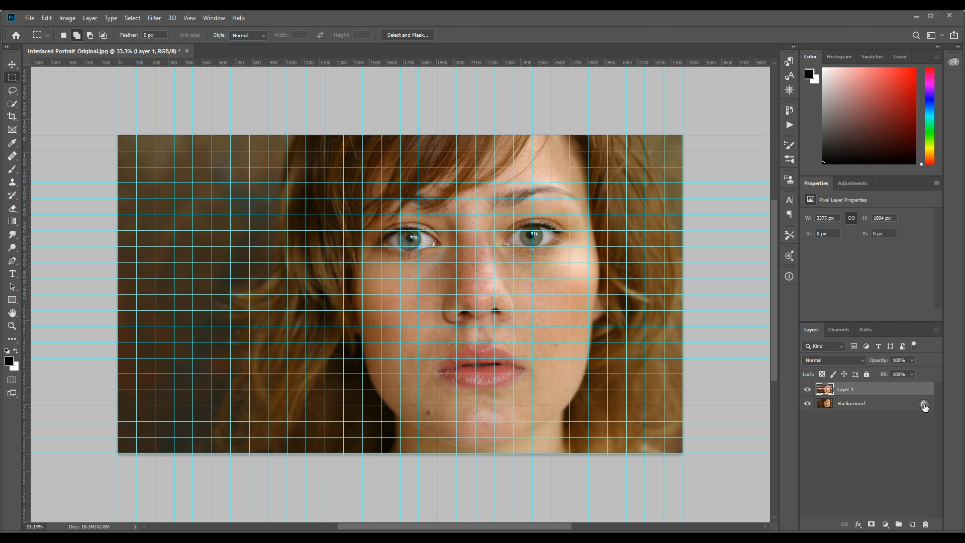
Unlock the Background layer and duplicate it twice.
click(923, 404)
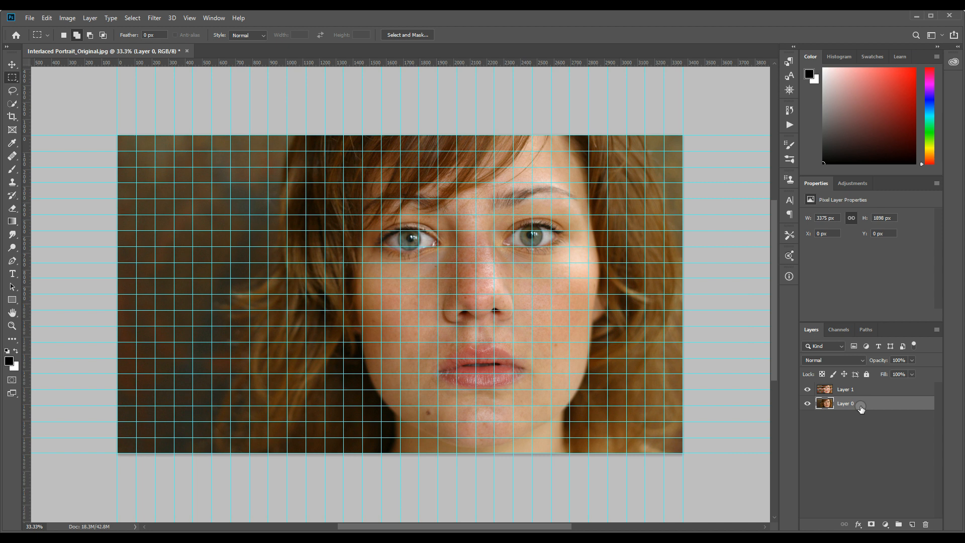
key(ctrl+j)
key(ctrl+j)
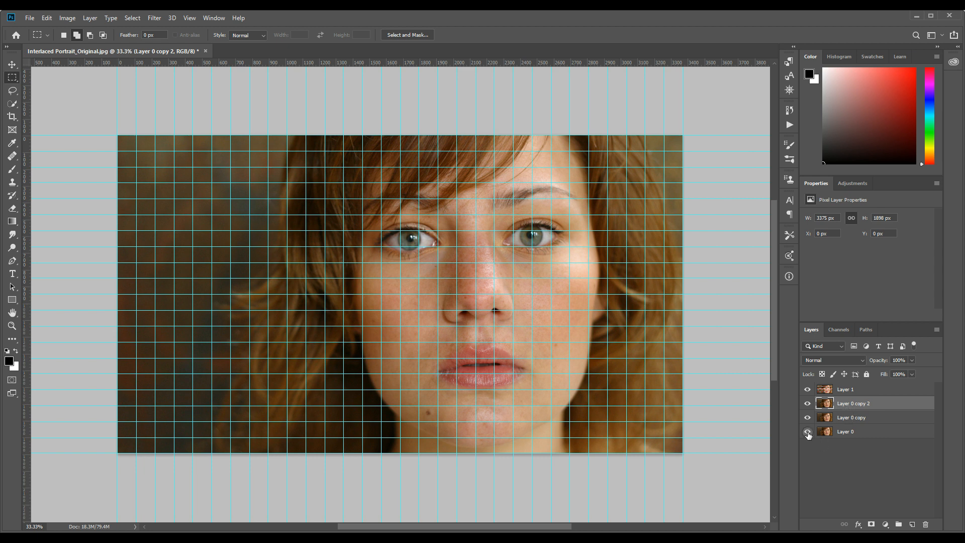
Hide the original Layer 0 and add a new layer filled with black directly above it.
click(807, 431)
click(845, 435)
key(ctrl+shift+alt+n)
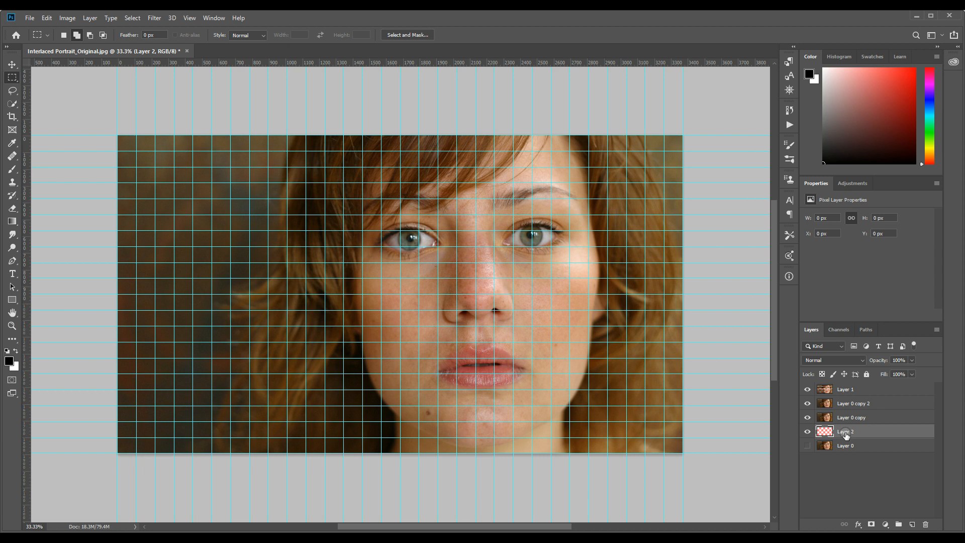
key(alt+BackSpace)
Load the horizontal bands of Layer 1 as a selection, add it as a layer mask on Layer 0 copy, and inspect the mask.
ctrl+click(826, 391)
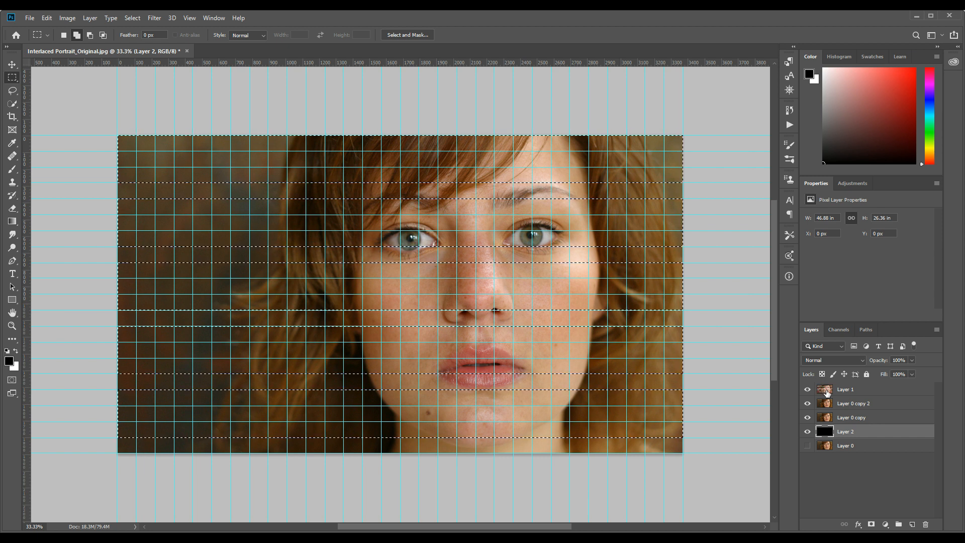
click(849, 420)
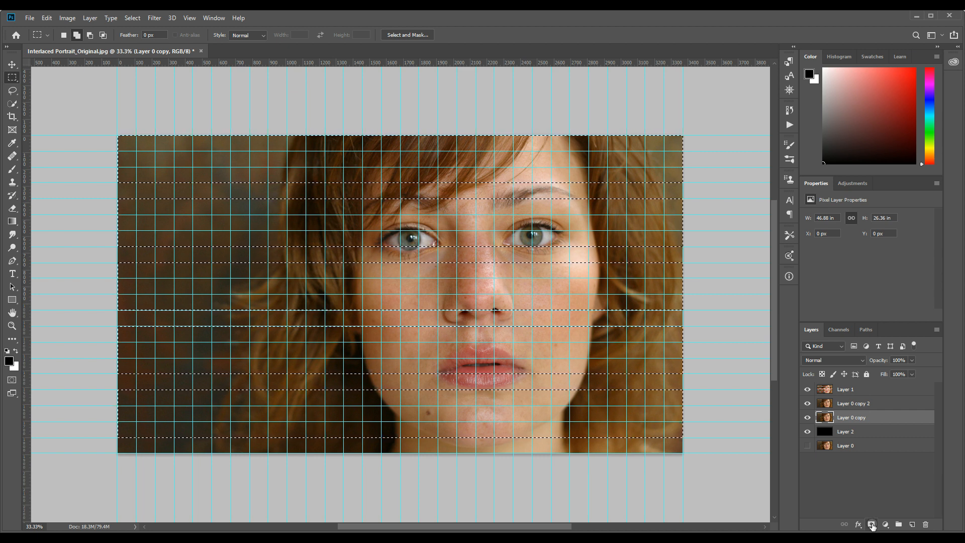
click(872, 524)
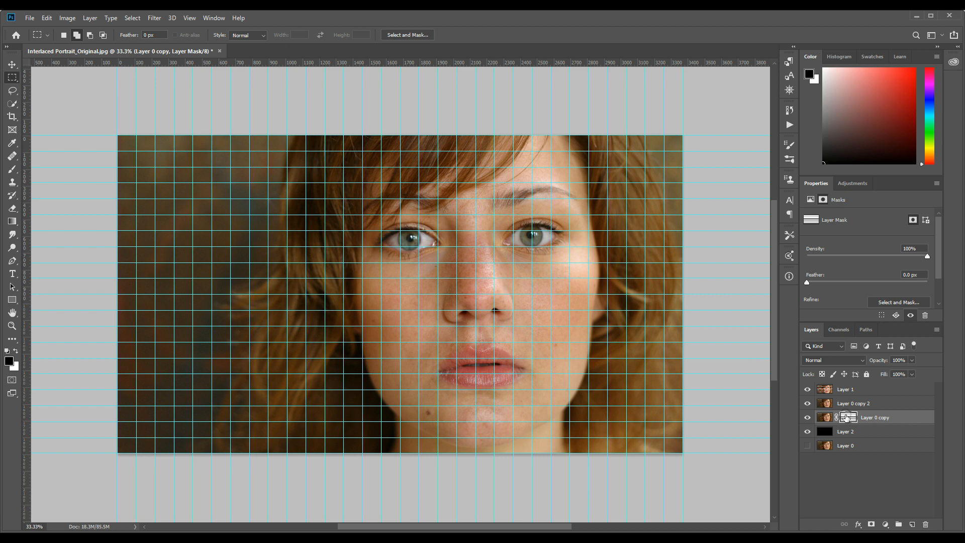
alt+click(847, 416)
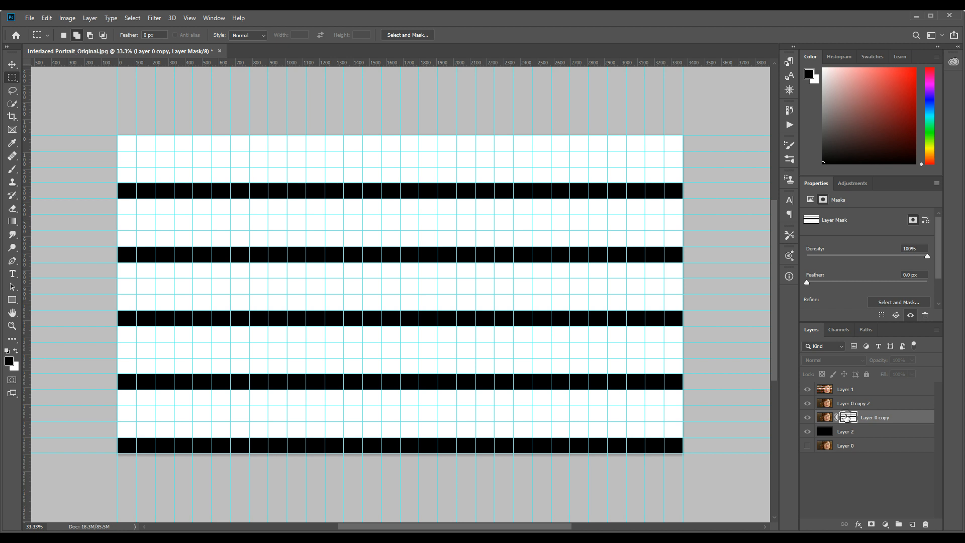
alt+click(847, 417)
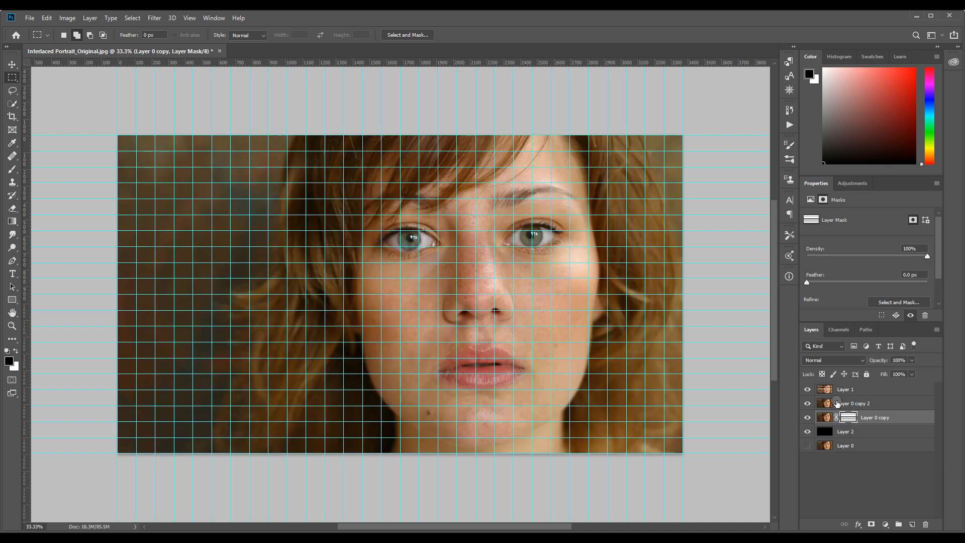
Delete Layer 1 with the copied bands and make Layer 0 copy 2 the active layer.
click(854, 389)
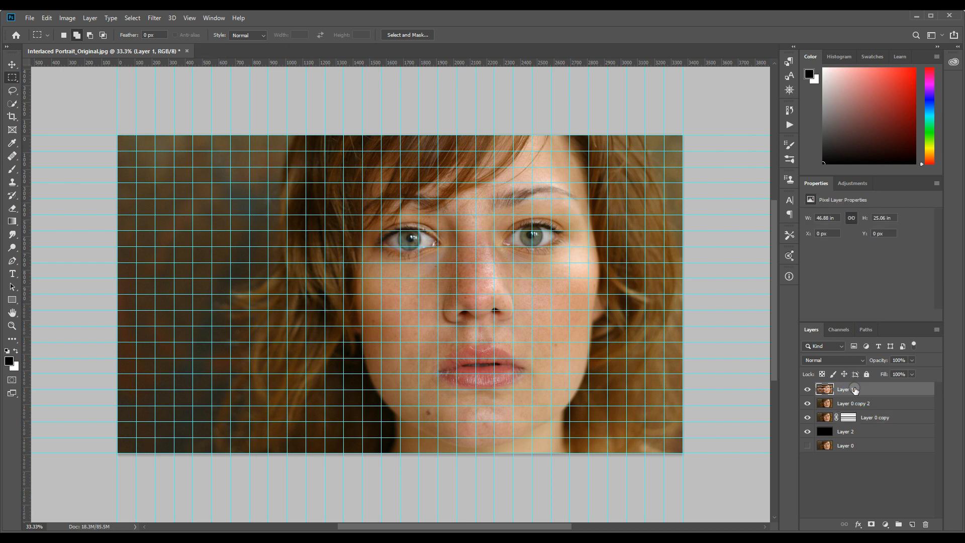
key(Delete)
click(849, 391)
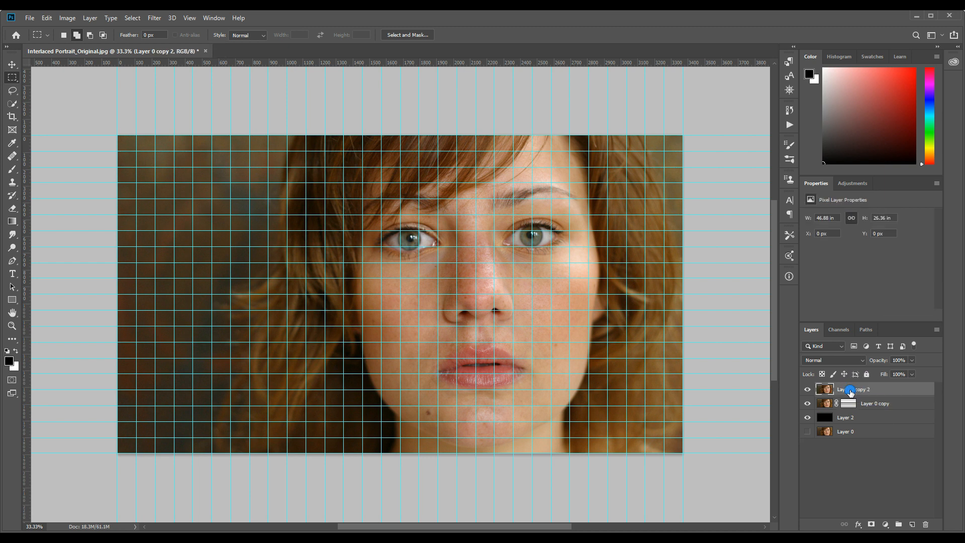
Select seven full-height vertical bands, each three guide columns wide with one-column gaps, starting one column in from the image's left edge.
click(12, 169)
click(872, 391)
drag(136, 130, 193, 452)
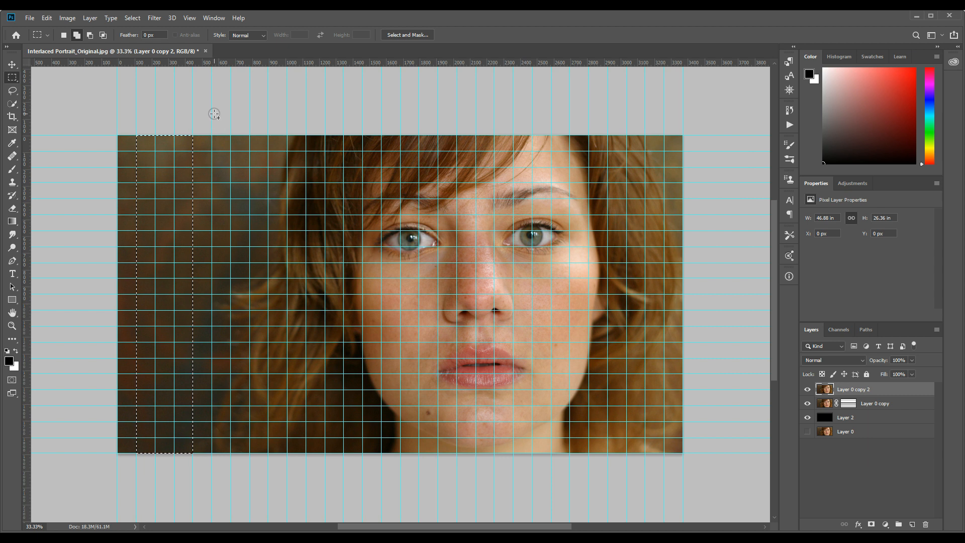
drag(212, 134, 269, 454)
drag(286, 128, 345, 452)
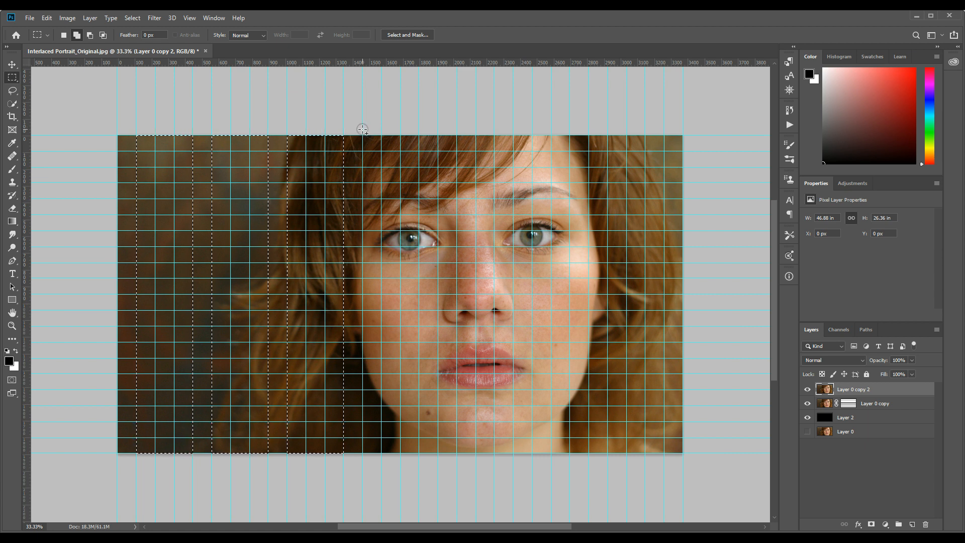
drag(362, 130, 419, 453)
drag(437, 132, 494, 453)
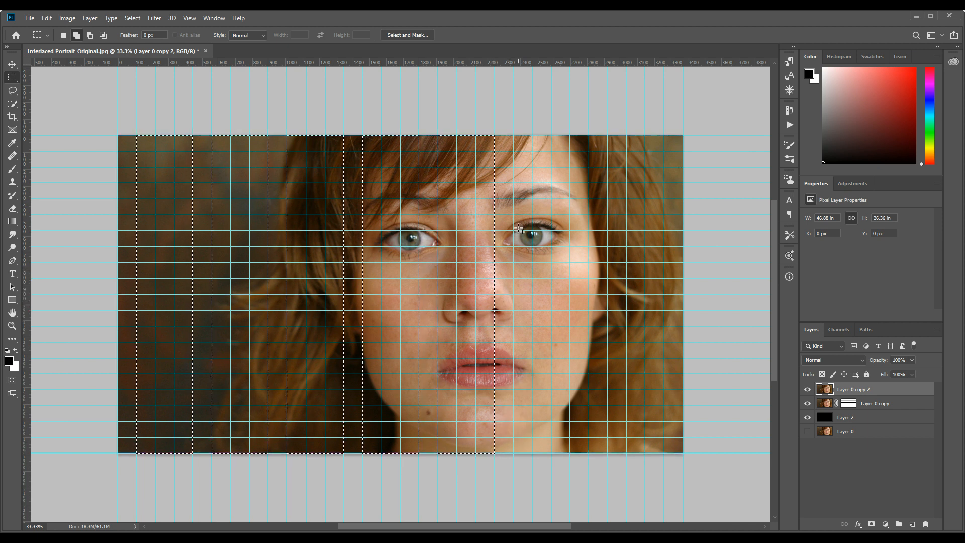
drag(513, 129, 566, 453)
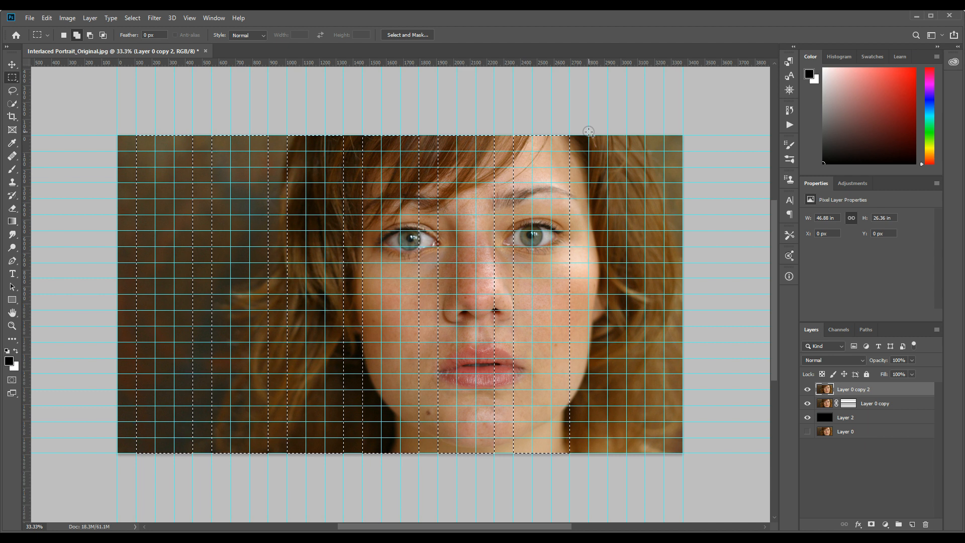
drag(588, 131, 648, 452)
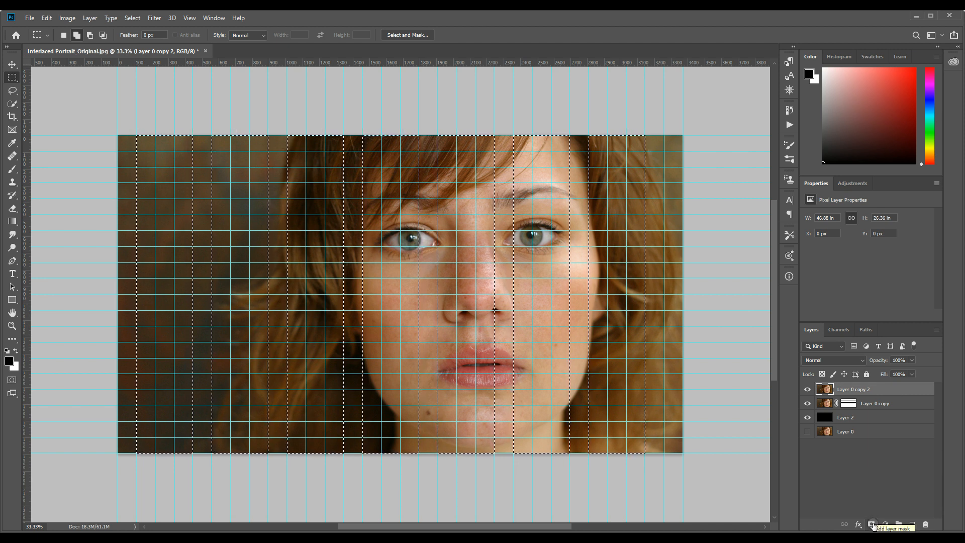
Add the selected vertical bands as a layer mask on Layer 0 copy 2.
click(873, 524)
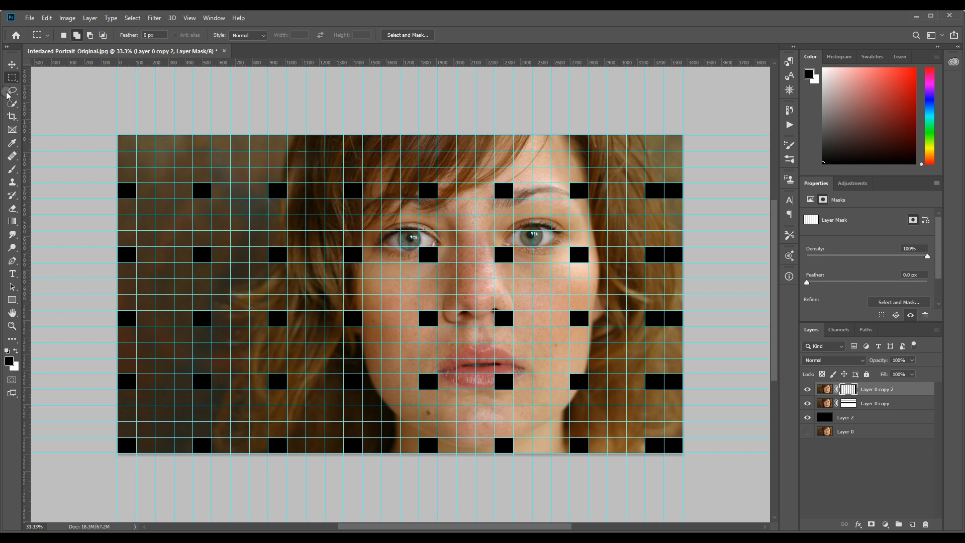
click(12, 119)
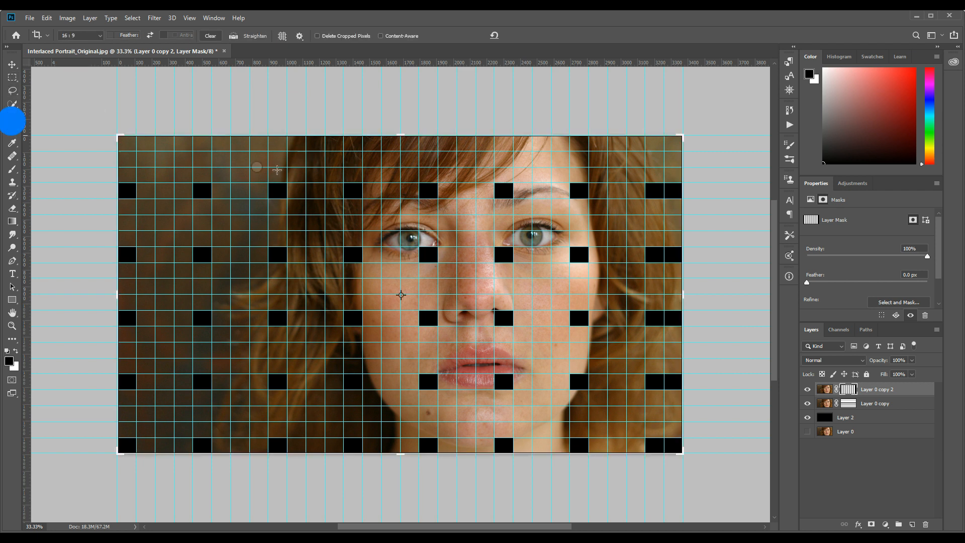
drag(684, 295, 669, 297)
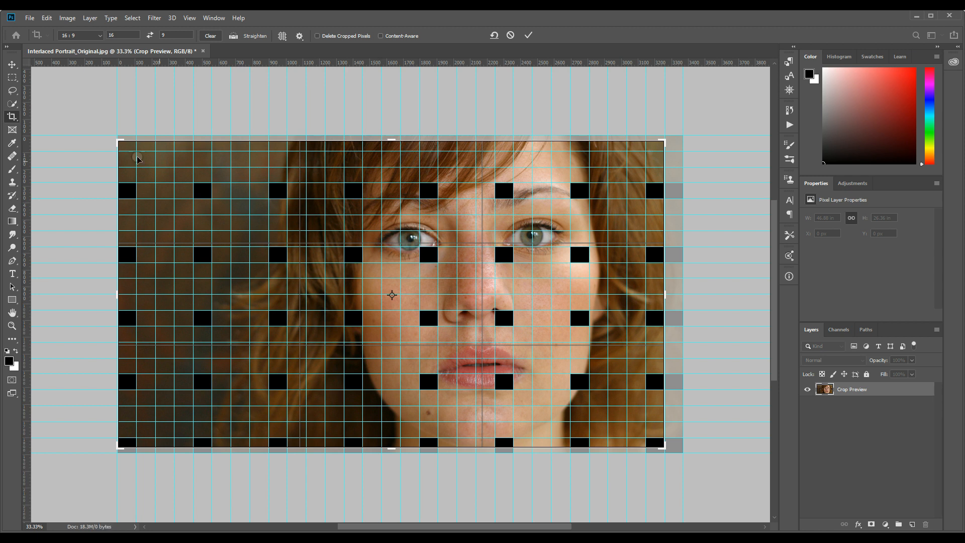
click(93, 37)
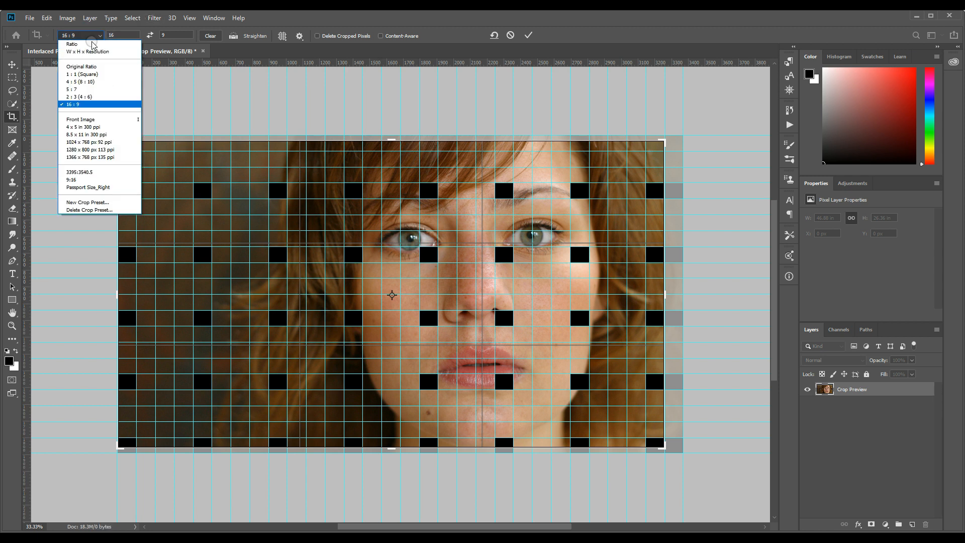
click(83, 66)
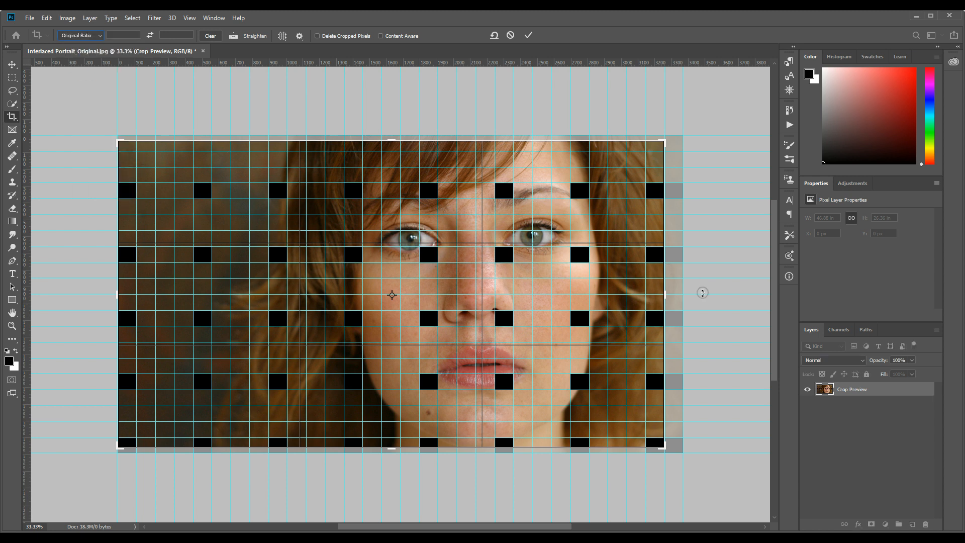
drag(663, 295, 678, 302)
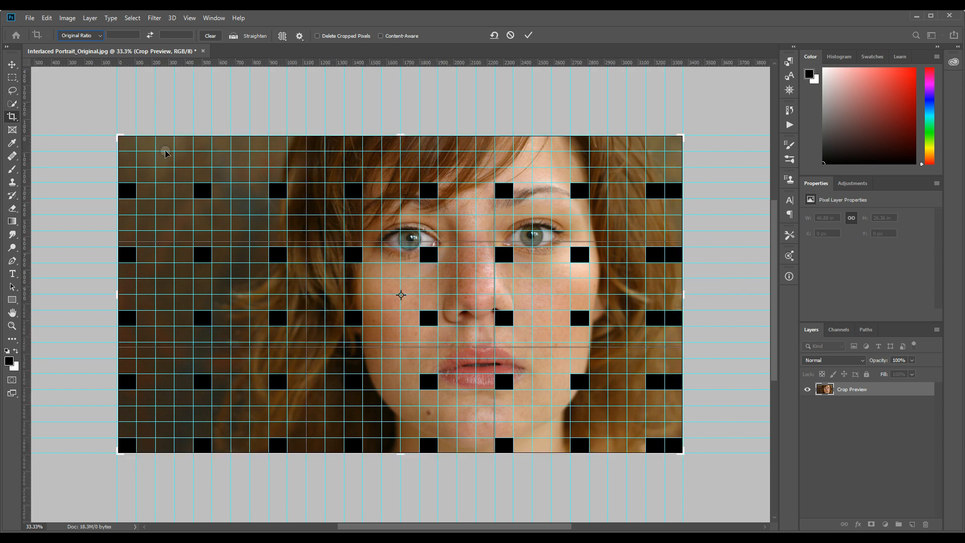
Crop the image to a full-height rectangular selection that excludes the last guide column at the photo's right edge, and deselect.
click(12, 77)
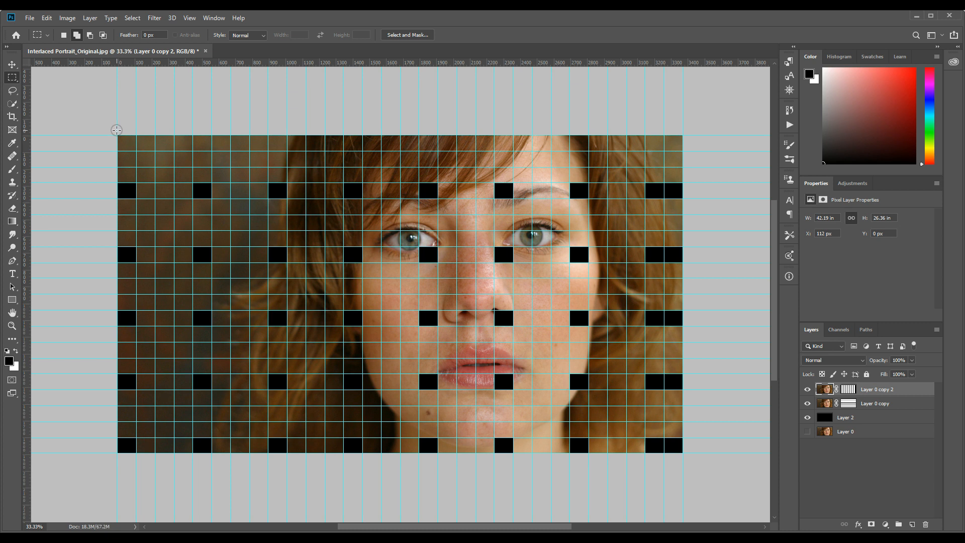
drag(116, 129, 664, 467)
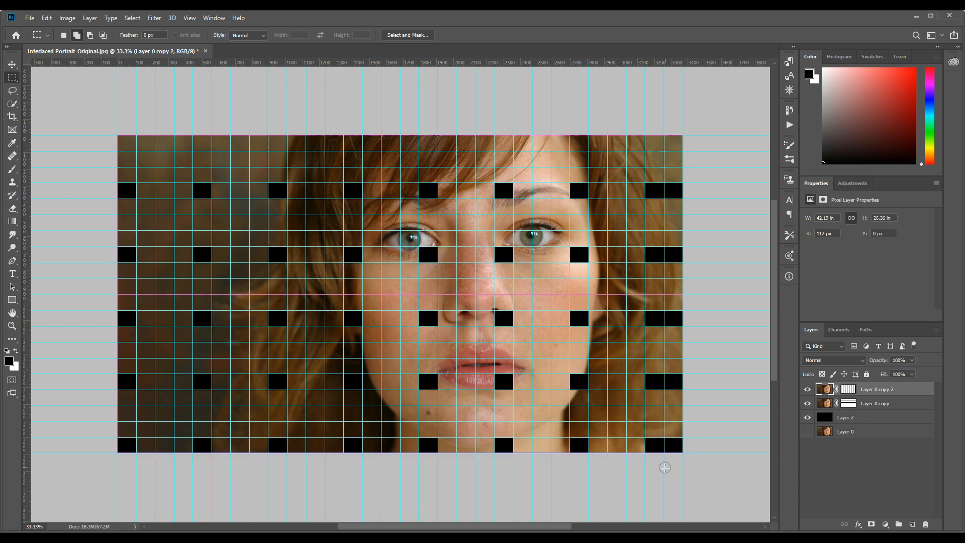
click(66, 17)
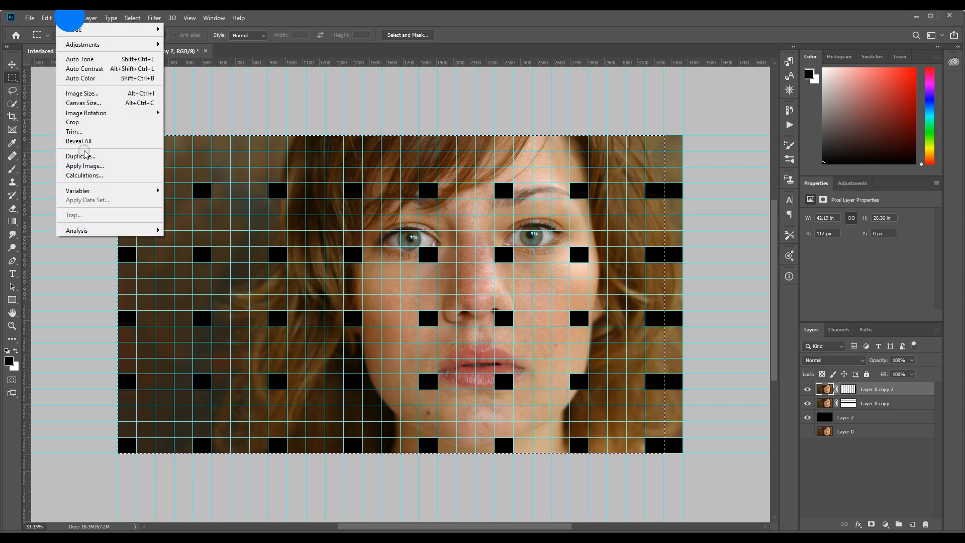
click(75, 122)
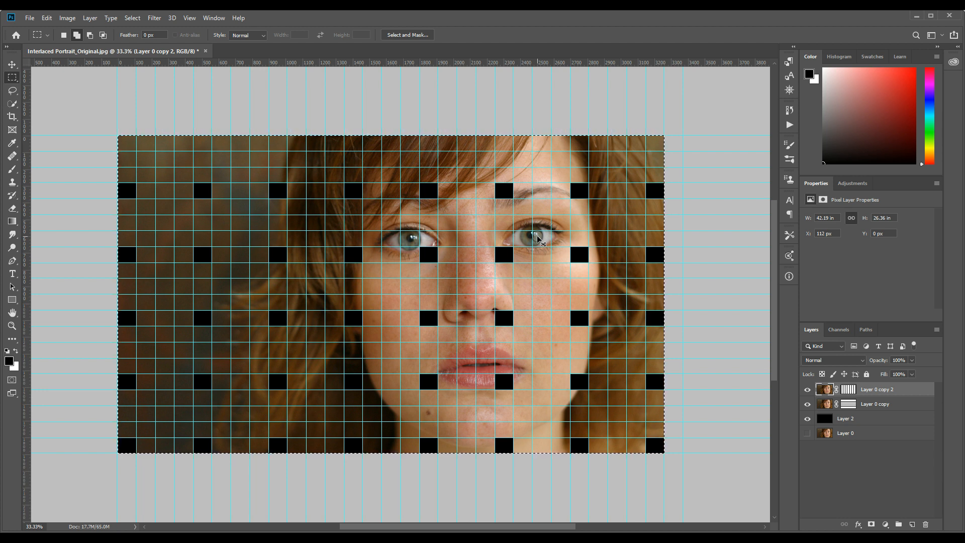
key(ctrl+d)
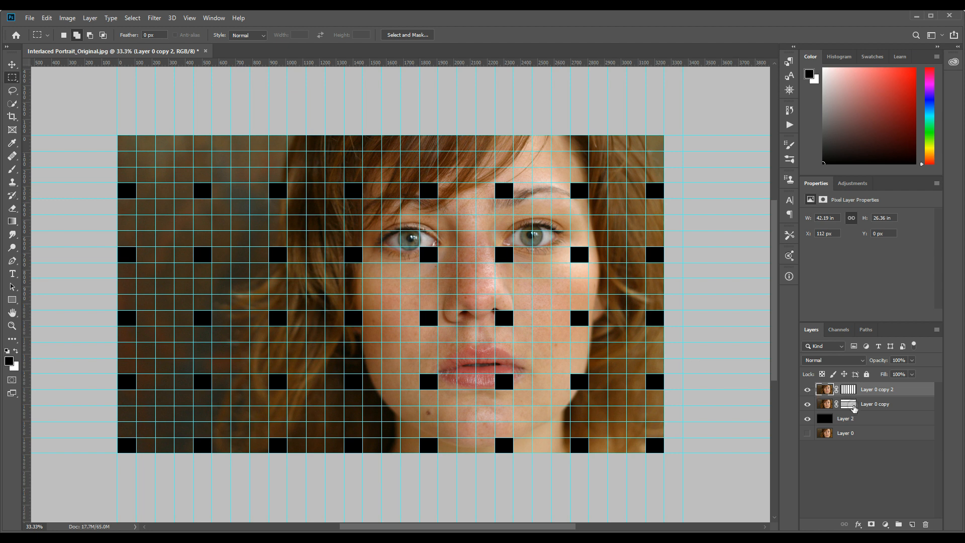
Load the intersection of the Layer 0 copy and Layer 0 copy 2 masks as a selection, and clear all guides.
click(849, 410)
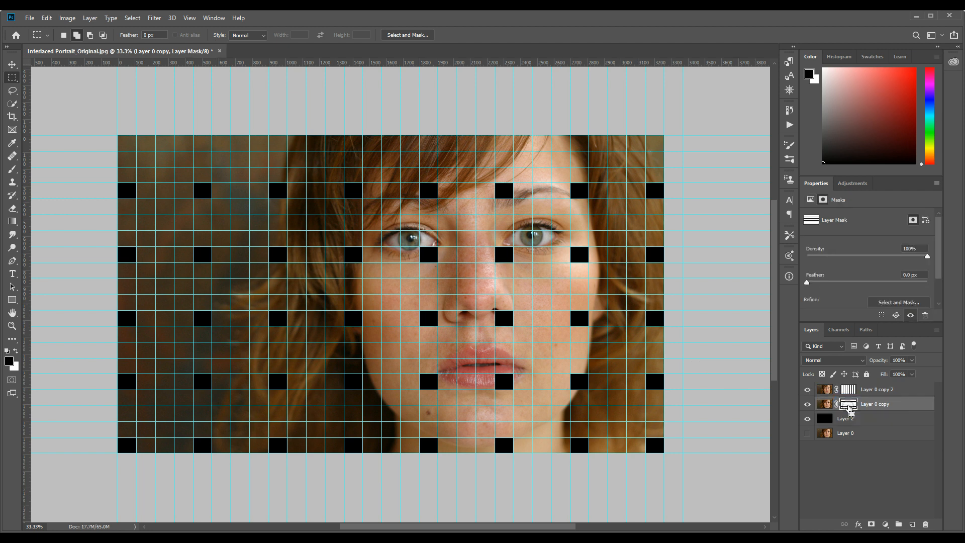
ctrl+click(848, 410)
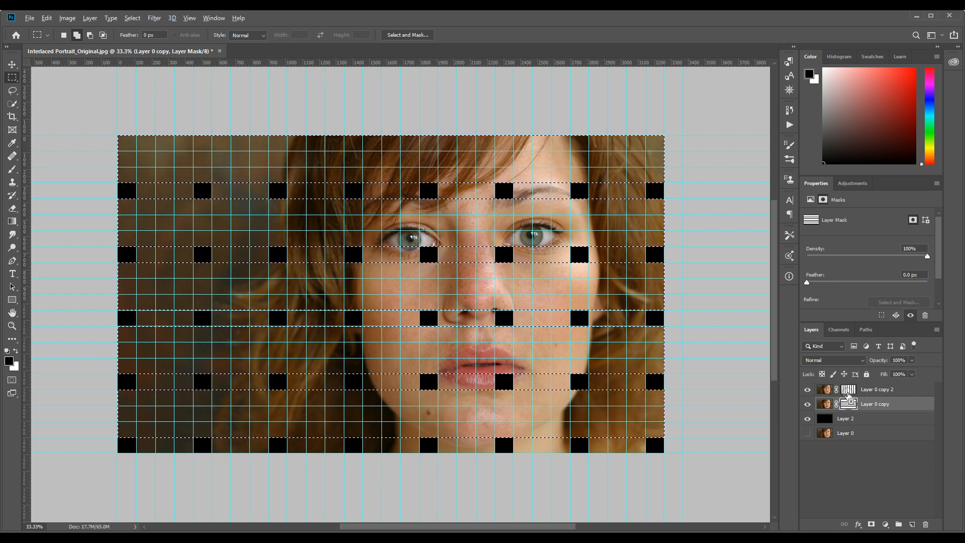
ctrl+alt+shift+click(848, 391)
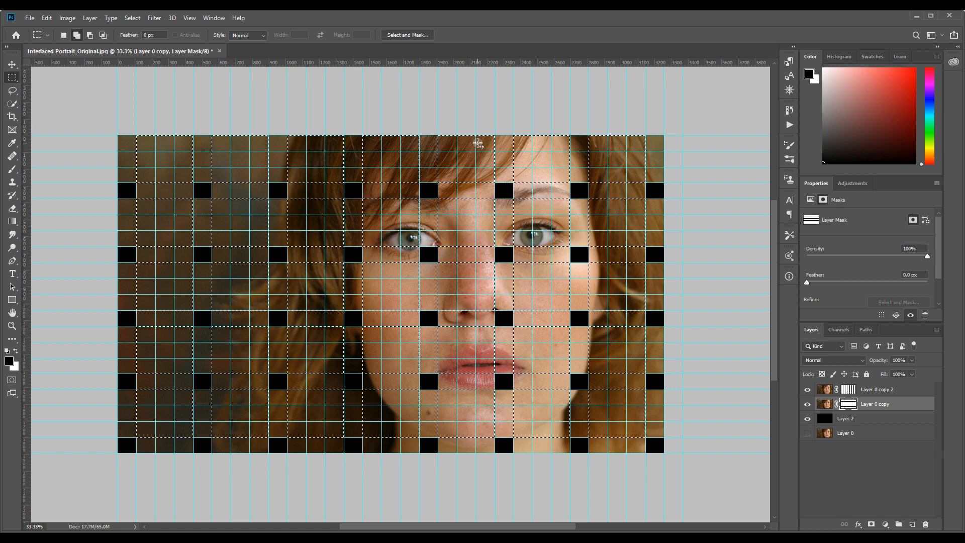
click(188, 18)
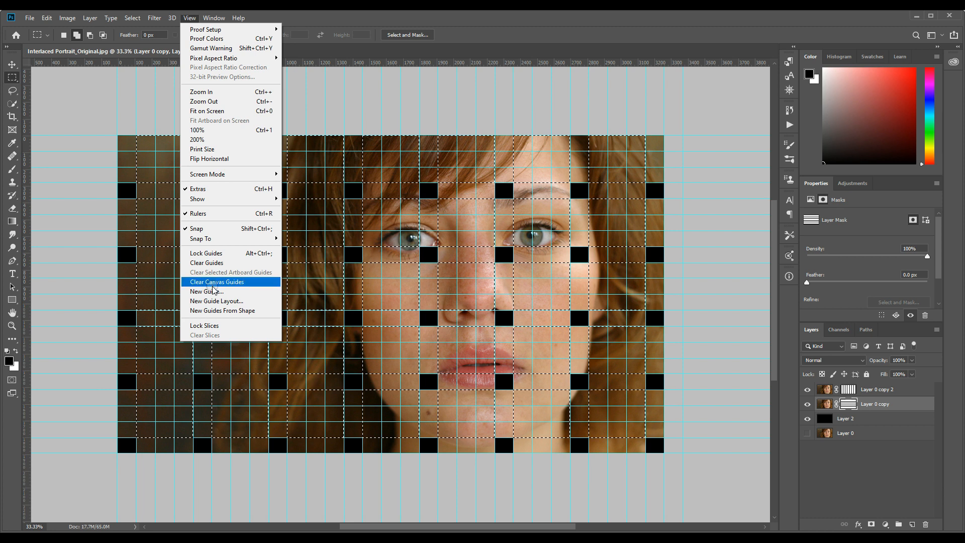
click(211, 265)
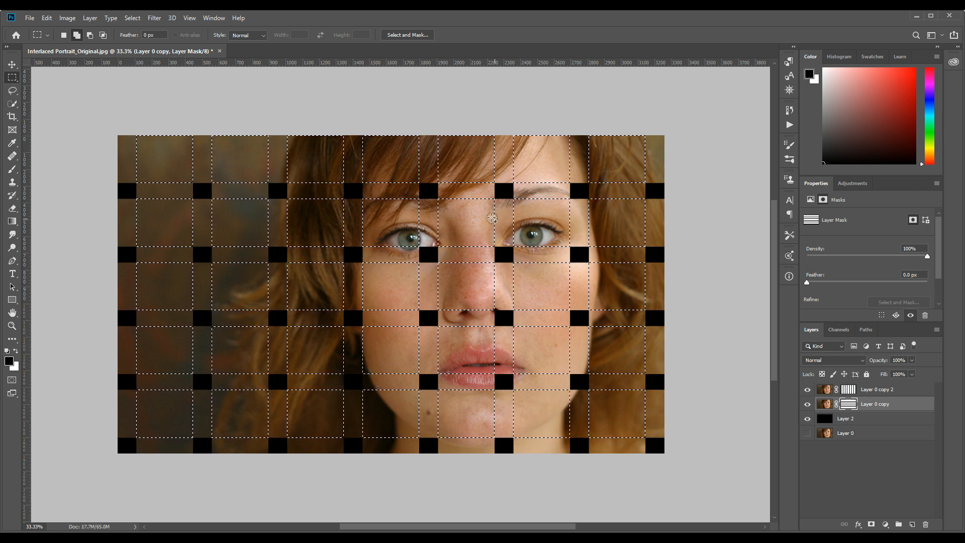
Subtract every other square from the selection in a checkerboard pattern, starting with the second square of the top row.
click(91, 37)
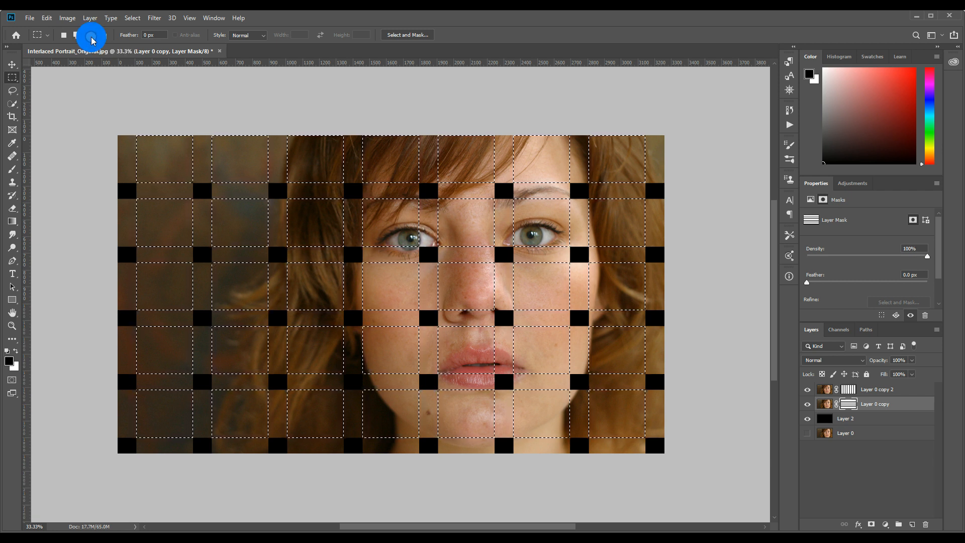
drag(205, 135, 273, 188)
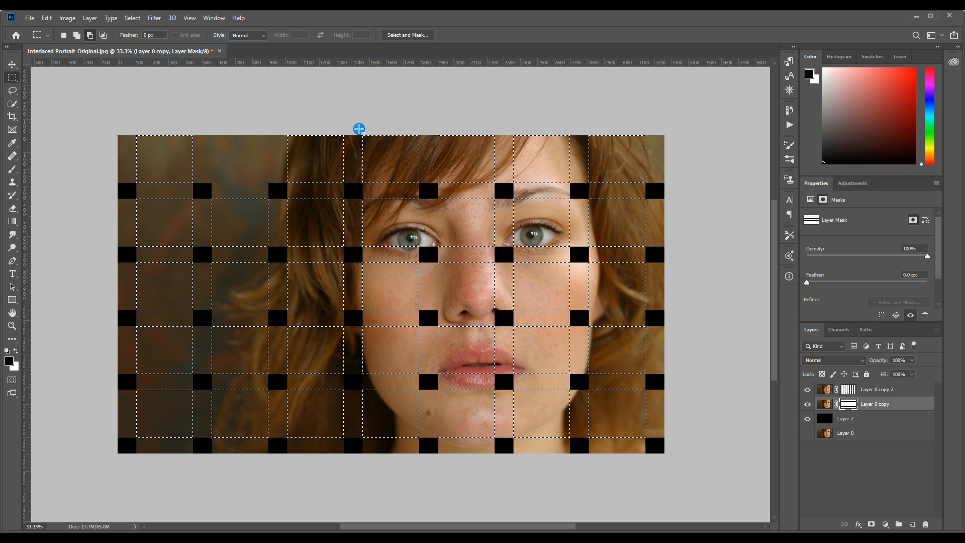
drag(358, 129, 426, 188)
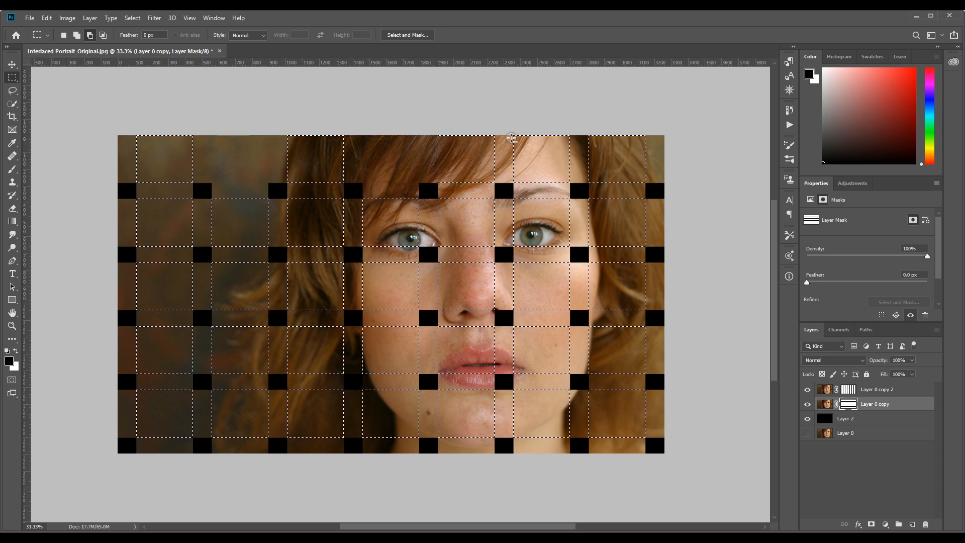
drag(507, 130, 611, 221)
drag(425, 250, 425, 249)
drag(357, 253, 424, 274)
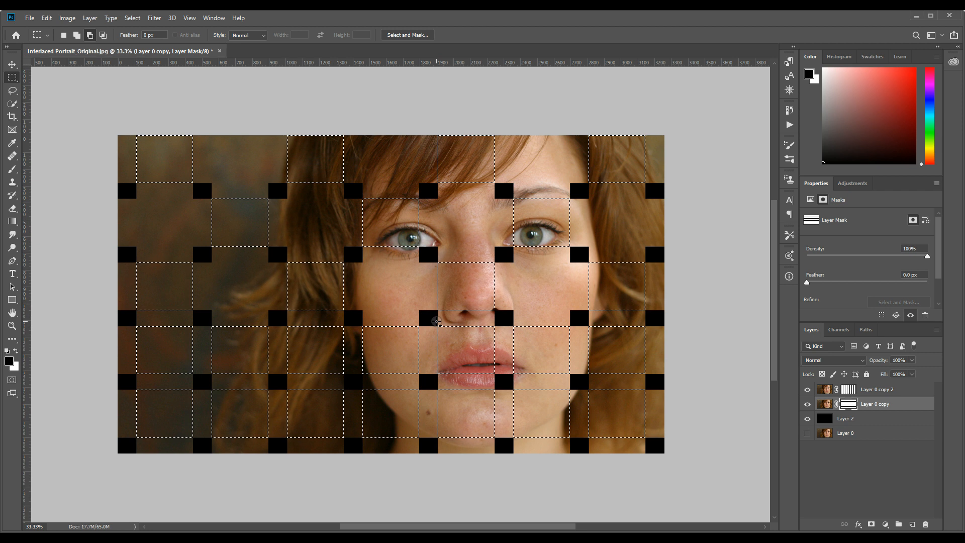
drag(578, 315, 663, 377)
drag(433, 319, 456, 344)
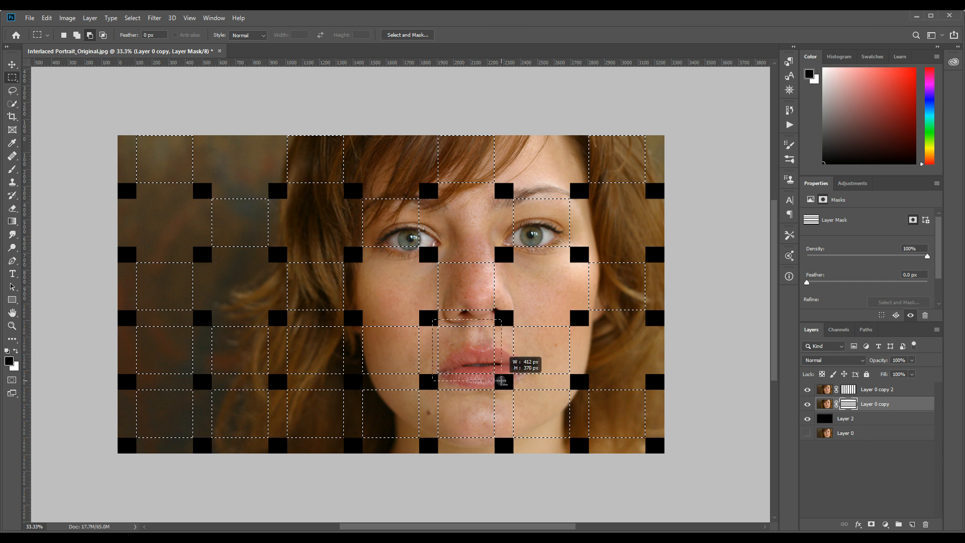
drag(279, 317, 298, 338)
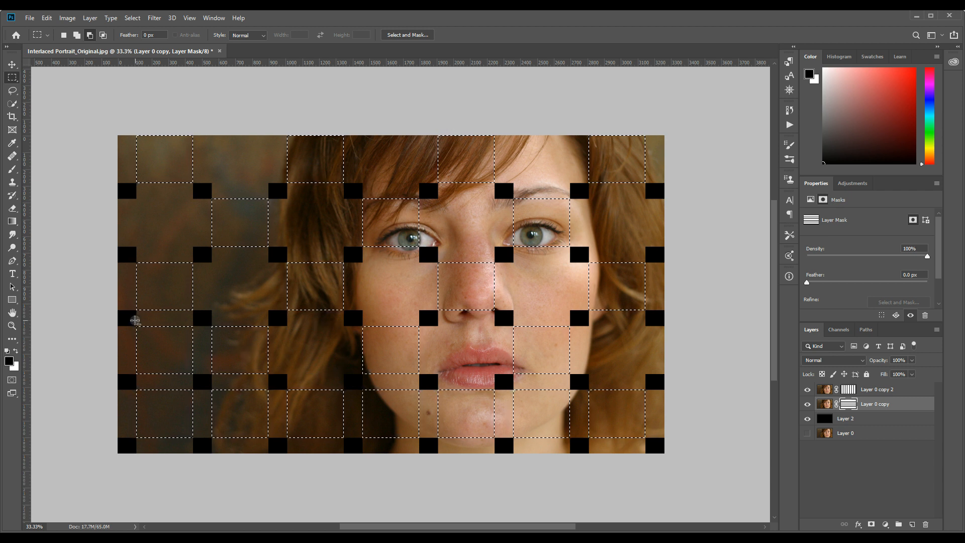
drag(132, 320, 200, 382)
drag(506, 385, 578, 443)
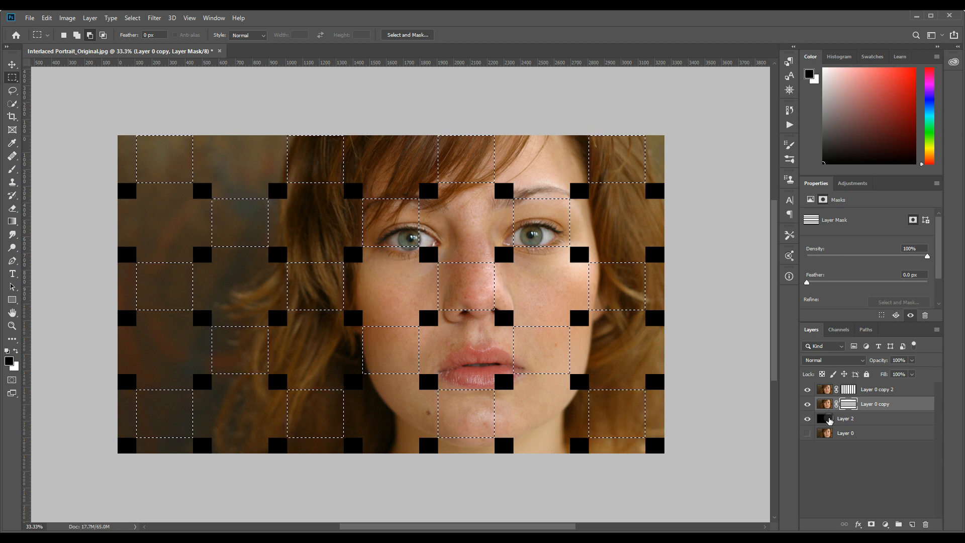
Copy the selected squares of Layer 0 copy's image, not its mask, to a new layer, and check that layer in isolation.
key(ctrl+j)
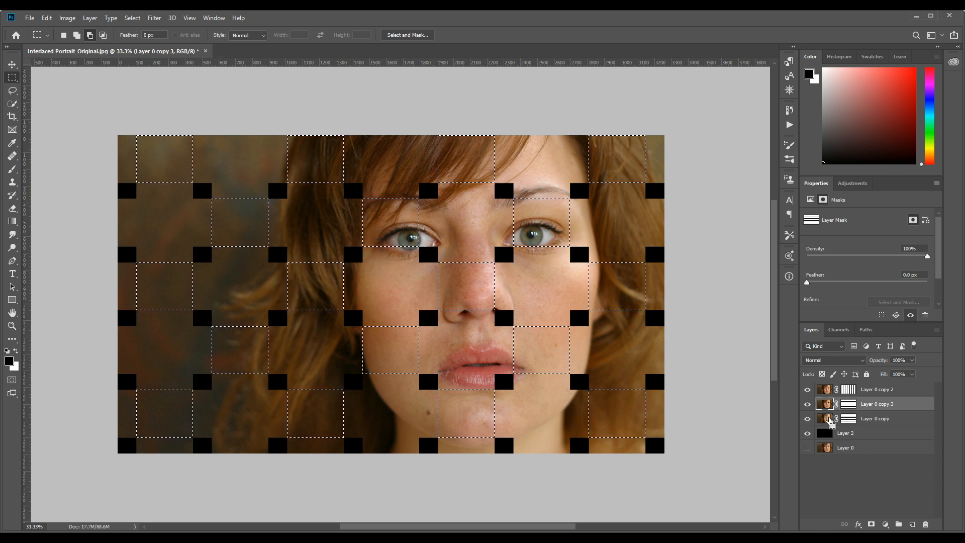
key(ctrl+z)
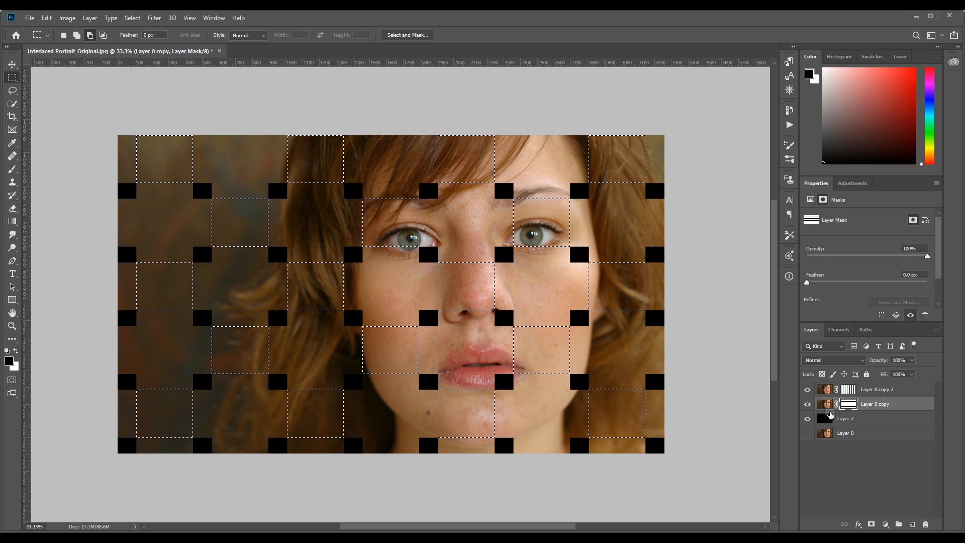
click(826, 404)
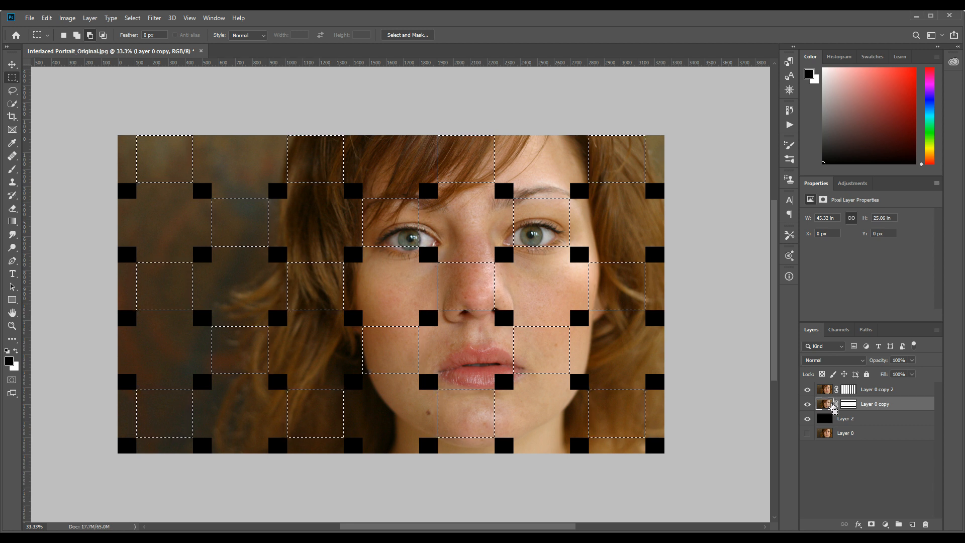
key(ctrl+j)
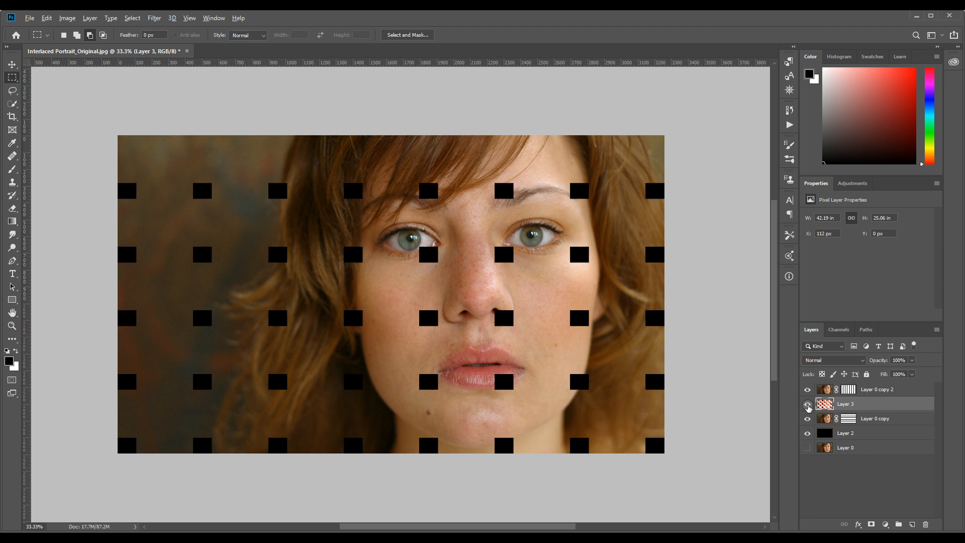
alt+click(808, 405)
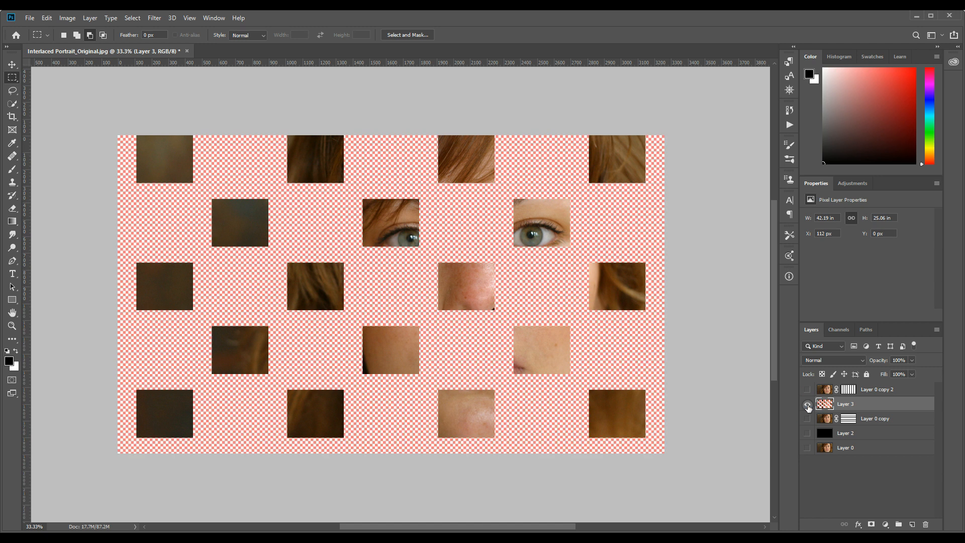
alt+click(807, 405)
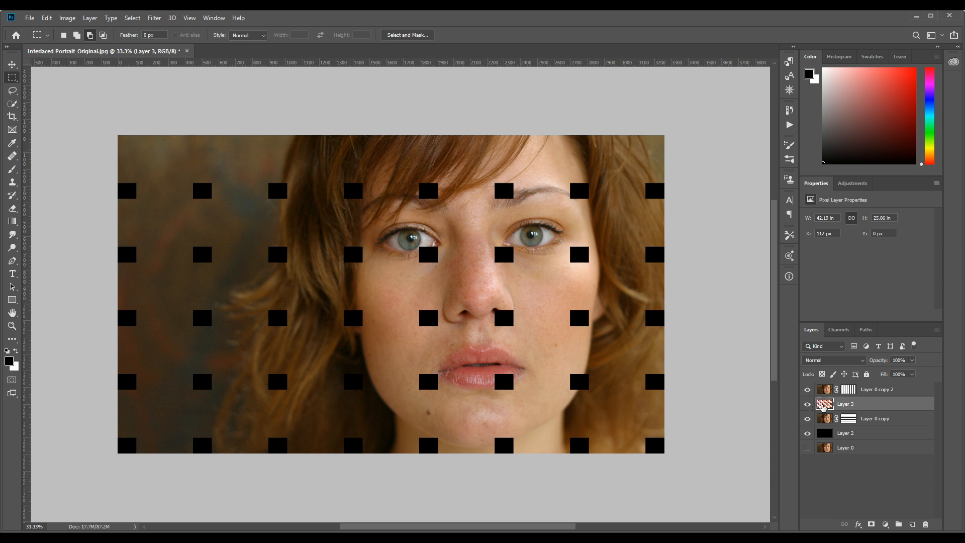
Select the intersection of both layer masks minus Layer 3's squares, and make the image of Layer 0 copy 2 active.
click(849, 422)
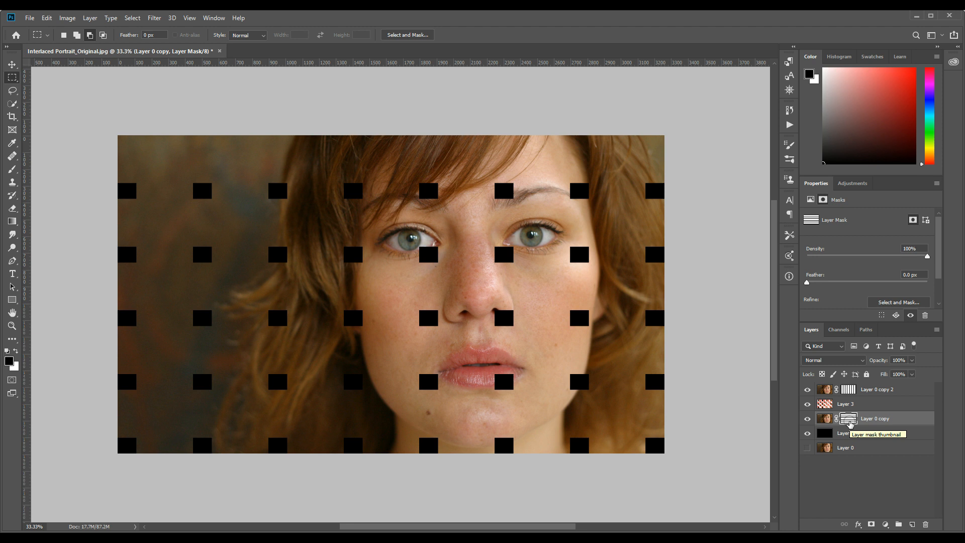
drag(850, 424, 851, 425)
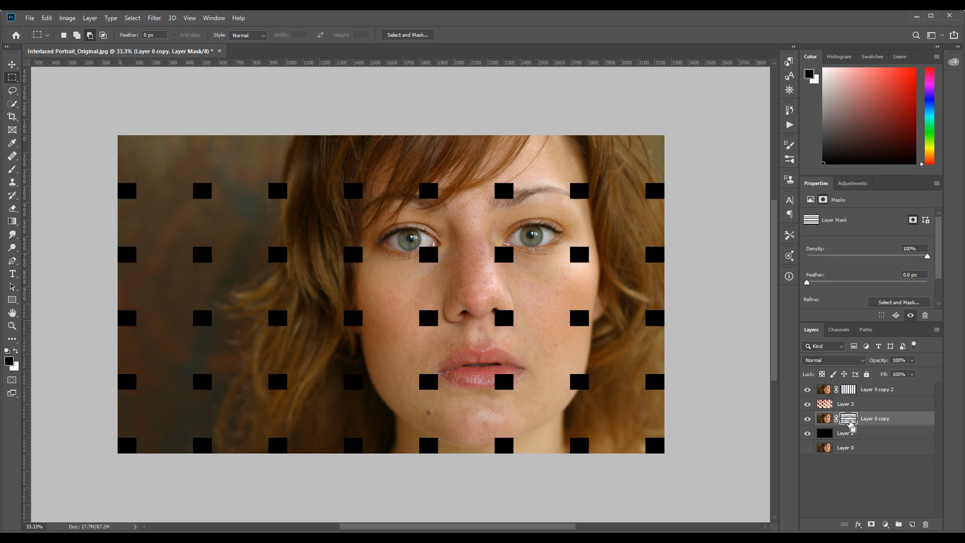
ctrl+click(850, 423)
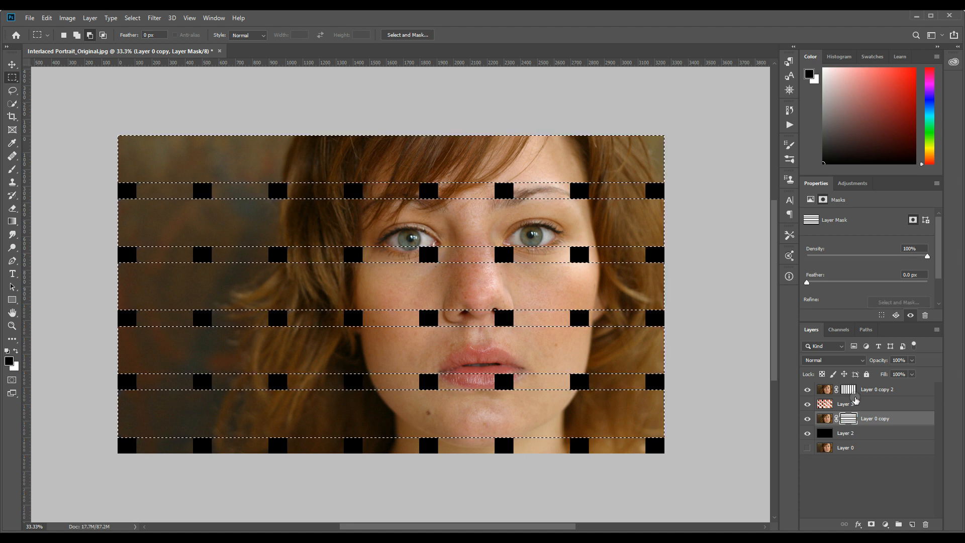
ctrl+alt+shift+click(847, 391)
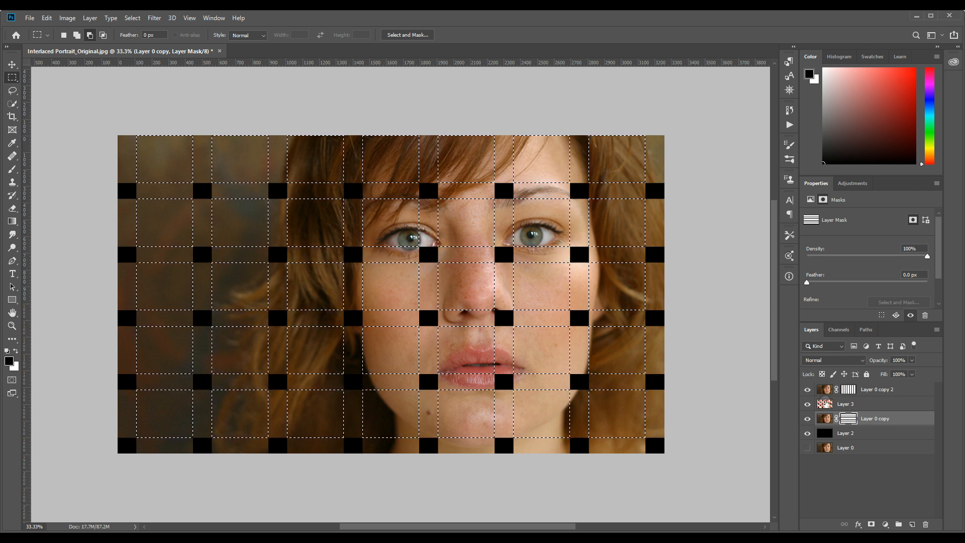
ctrl+click(827, 406)
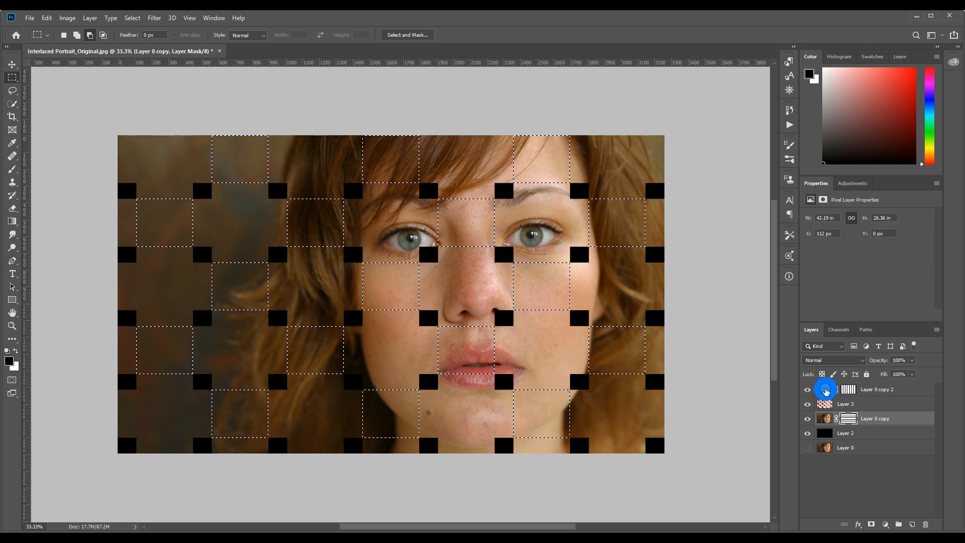
click(826, 392)
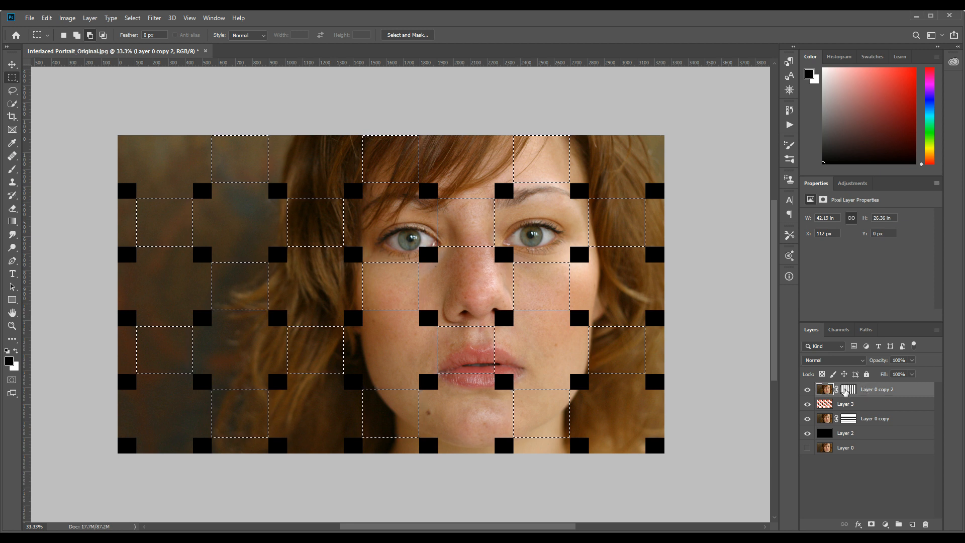
Copy the selected squares of Layer 0 copy 2 to a new layer, and check Layer 4 and Layer 3 each in isolation.
key(ctrl+j)
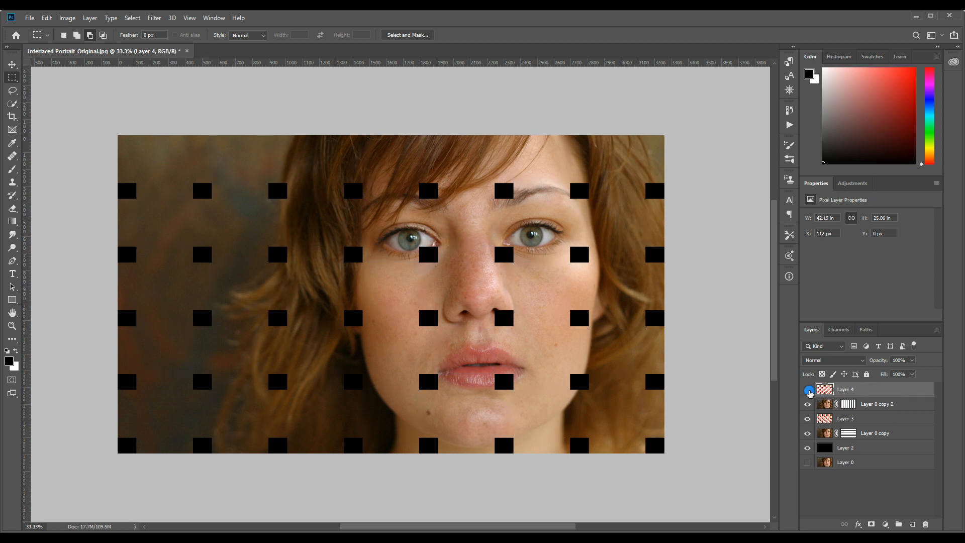
alt+click(808, 390)
alt+click(807, 390)
alt+click(807, 420)
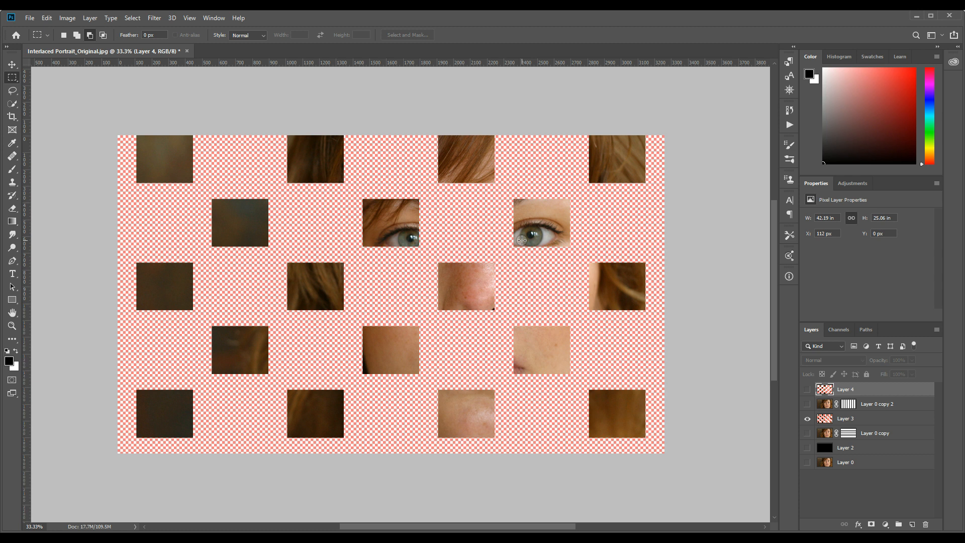
alt+click(808, 421)
Clip Layer 3 to Layer 0 copy and Layer 4 to Layer 0 copy 2 with clipping masks.
click(816, 420)
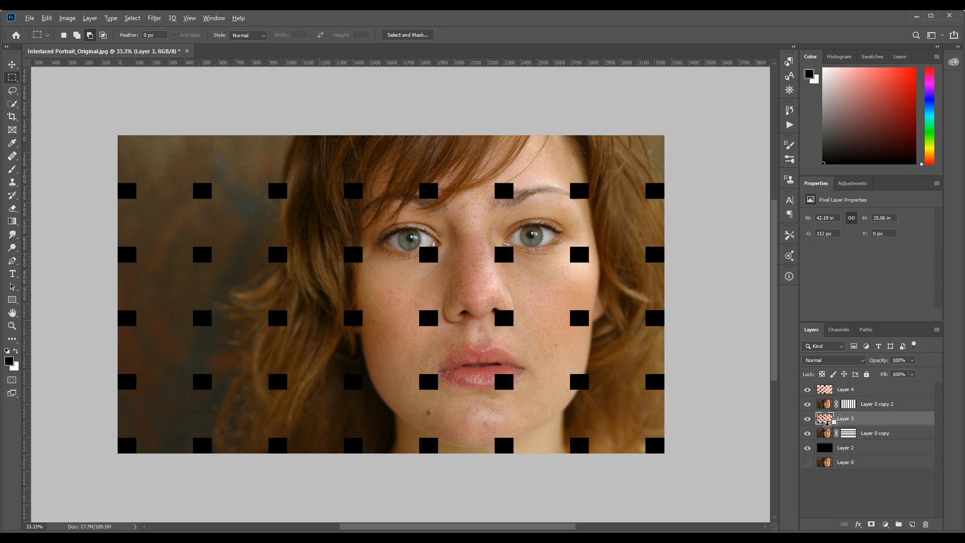
alt+click(825, 421)
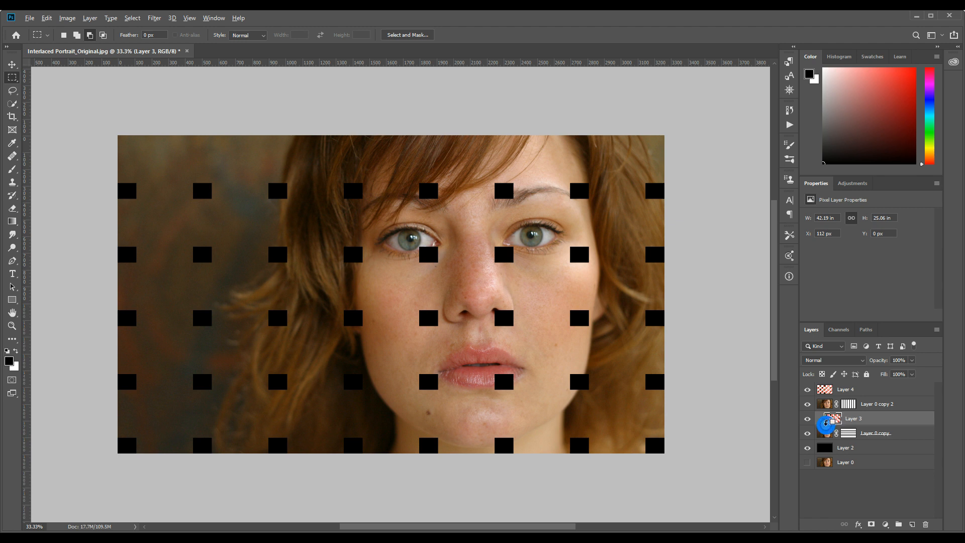
alt+click(828, 392)
Add a black Multiply Outer Glow to Layer 3 with 45% opacity, 0% spread and a size of about 96 px.
right_click(900, 421)
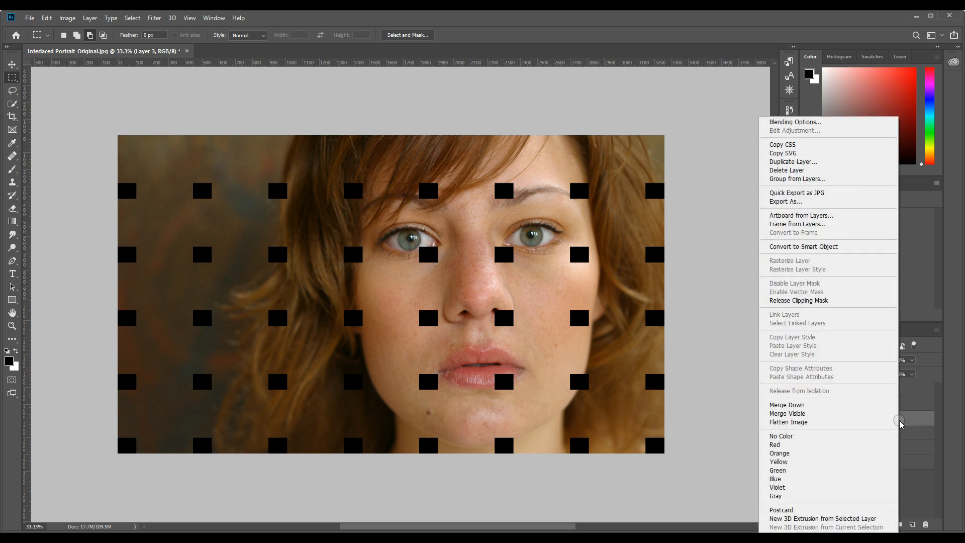
click(788, 123)
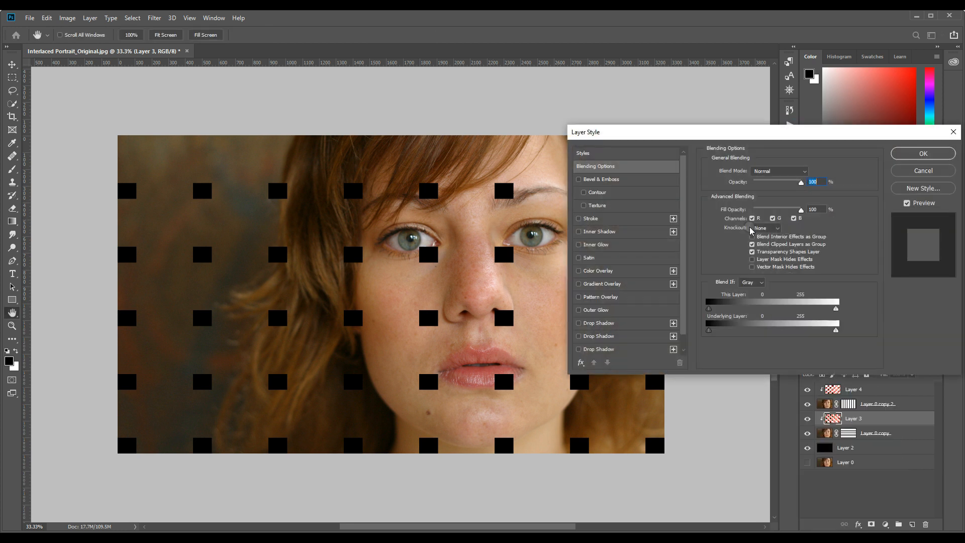
click(578, 310)
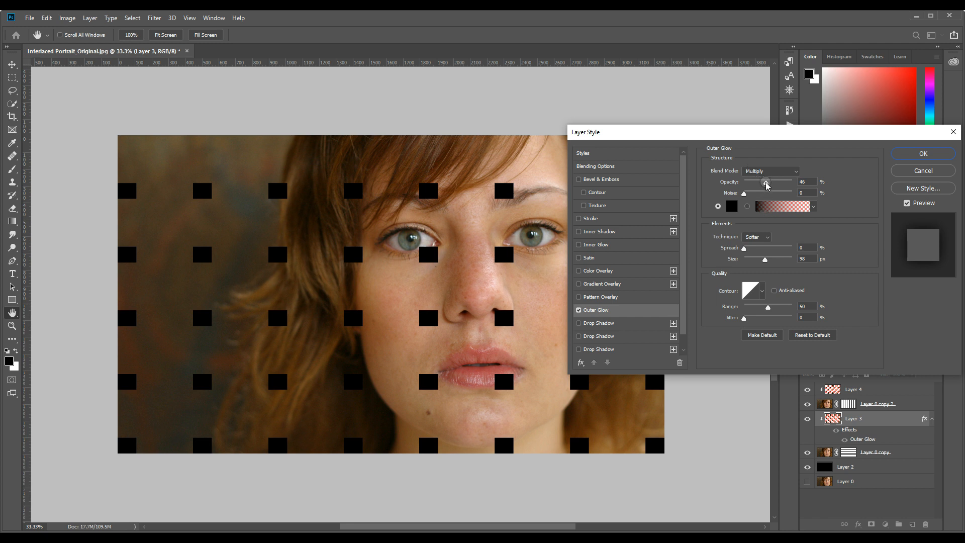
drag(766, 185, 767, 186)
click(745, 249)
mouse_move(766, 261)
mouse_down()
mouse_move(747, 262)
mouse_move(765, 262)
mouse_up()
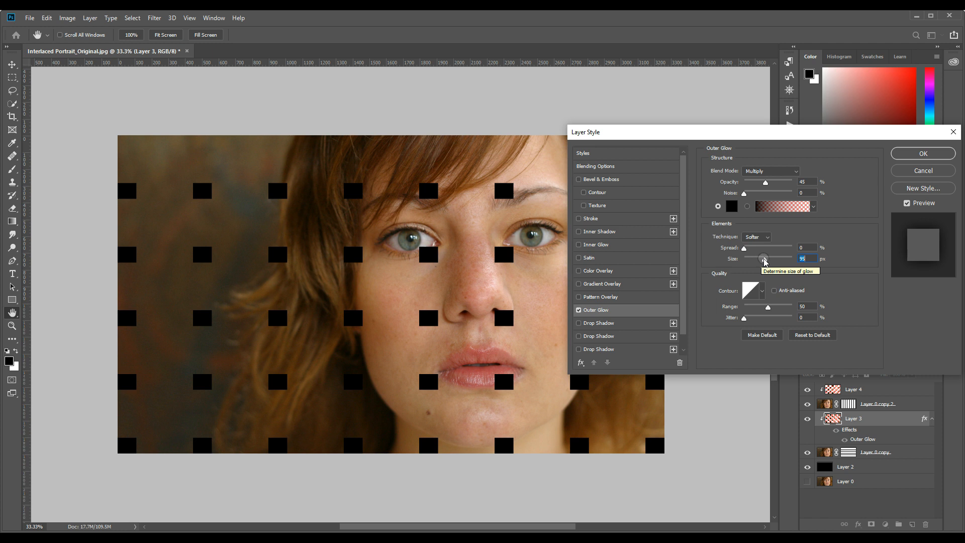
drag(764, 260, 766, 263)
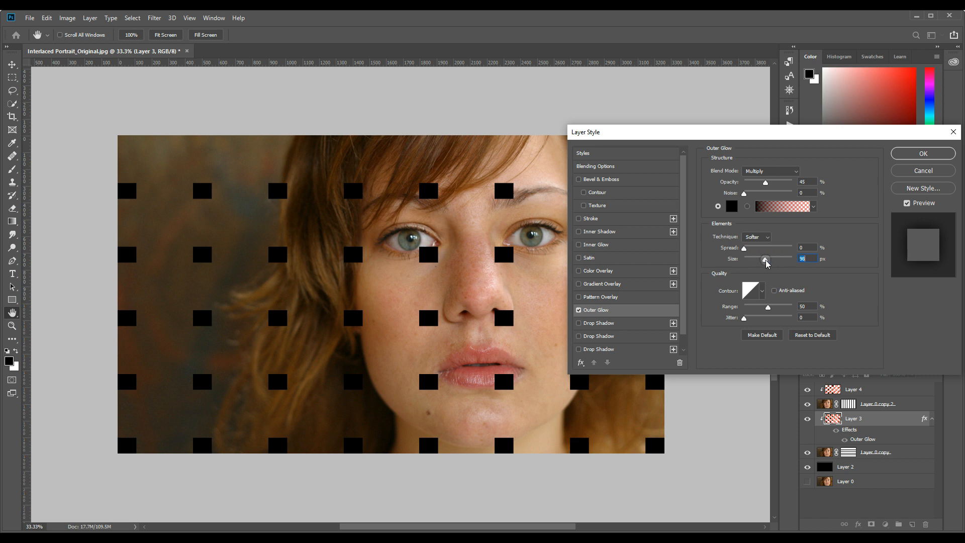
click(924, 154)
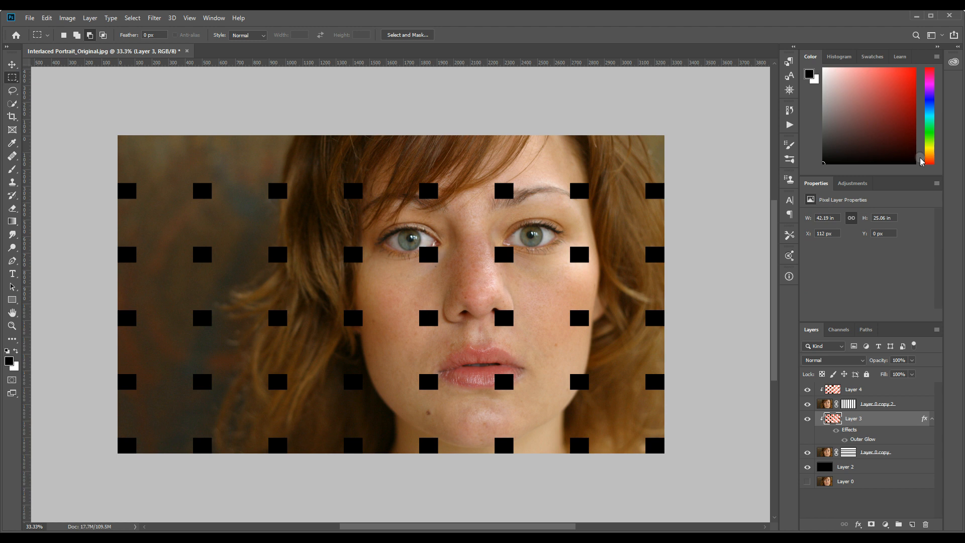
Duplicate Layer 3's Outer Glow effect onto Layer 4 and show all hidden layer effects.
click(869, 423)
drag(924, 421, 890, 393)
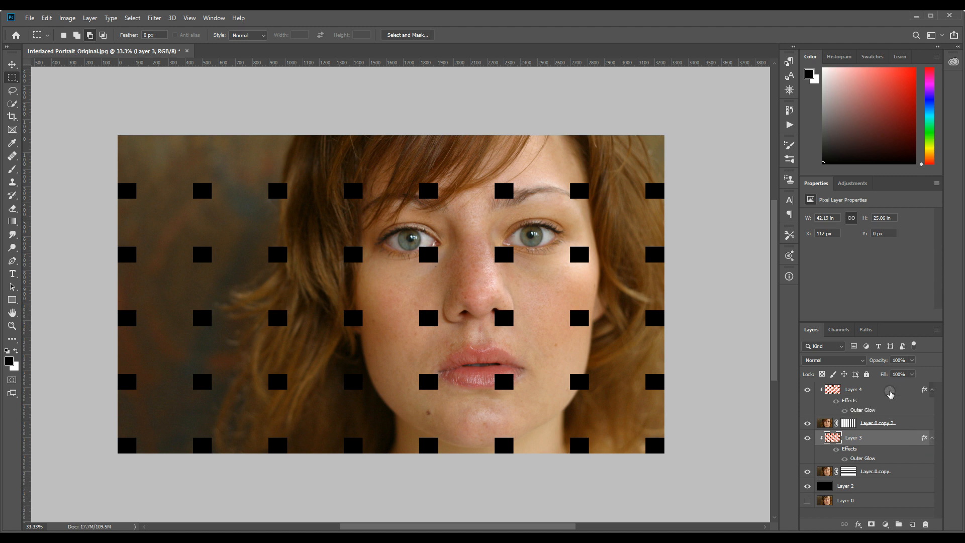
click(848, 395)
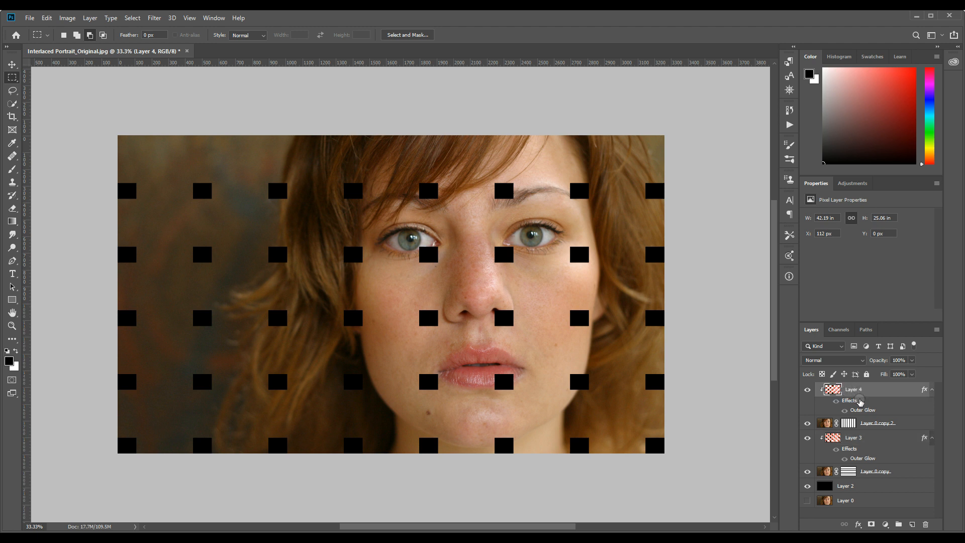
right_click(852, 404)
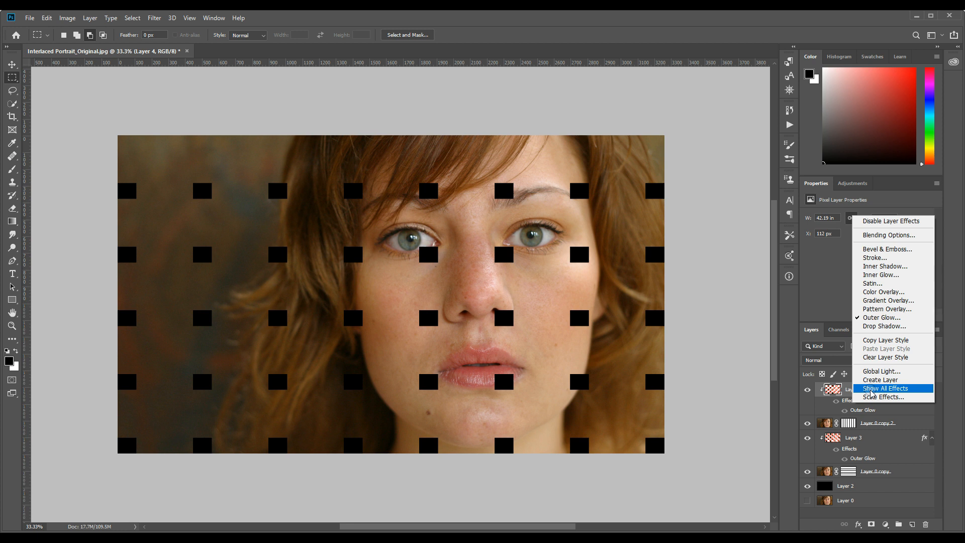
click(871, 390)
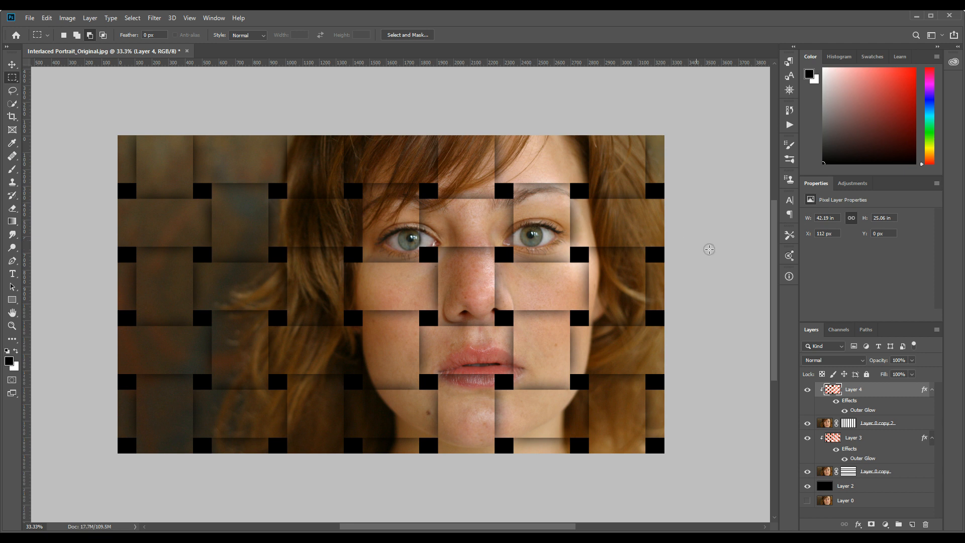
Stamp all visible layers into a new top layer and apply Sprayed Strokes to it with stroke length 12, spray radius 7 and right diagonal direction.
click(865, 391)
key(ctrl+shift+alt+e)
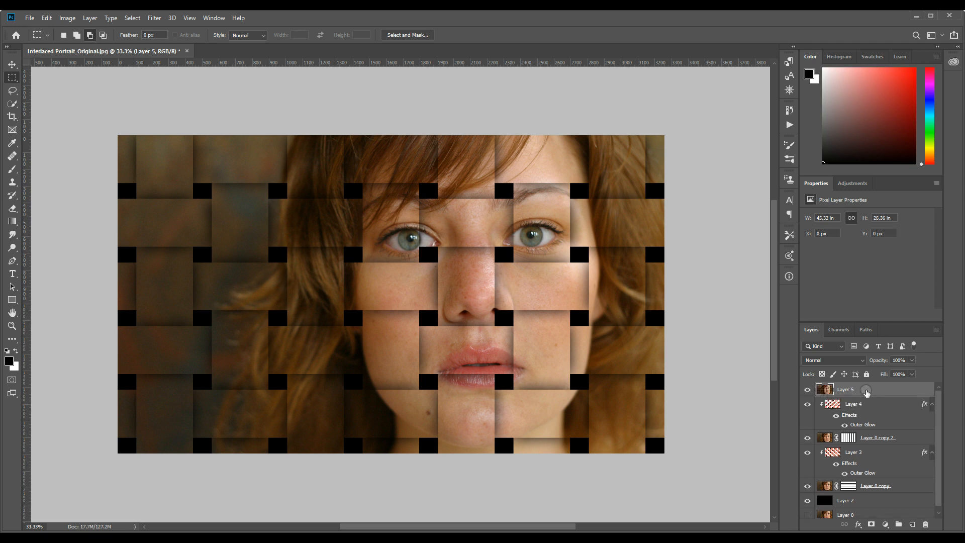
click(159, 18)
click(174, 59)
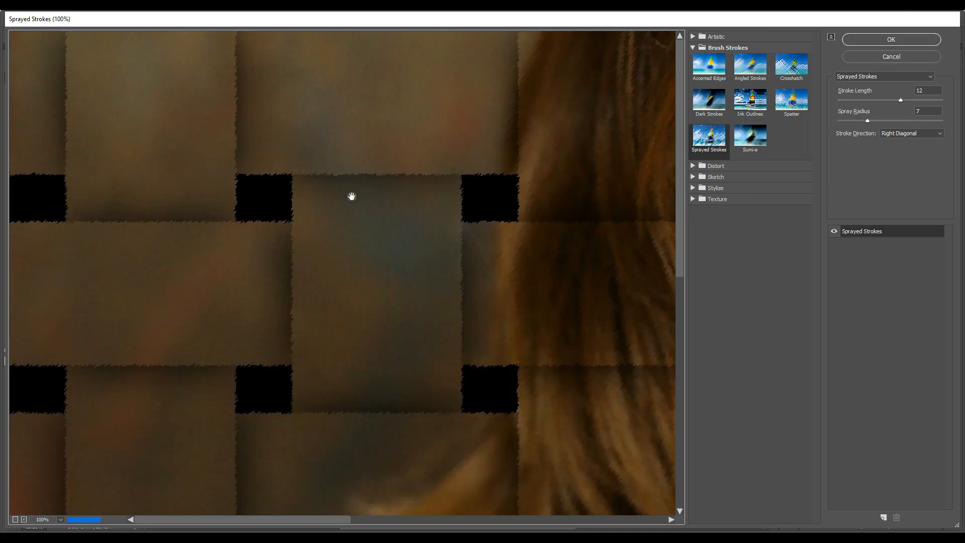
key(ctrl+0)
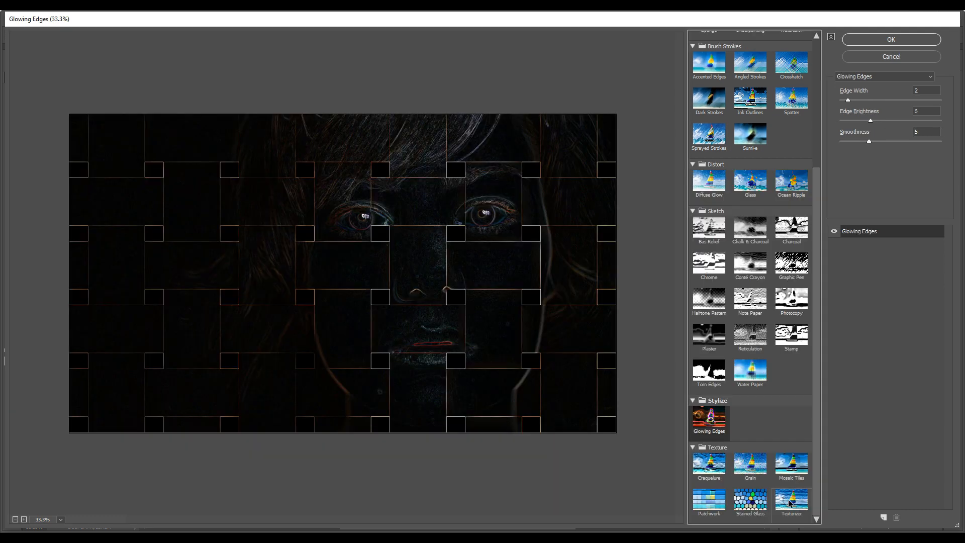
click(790, 502)
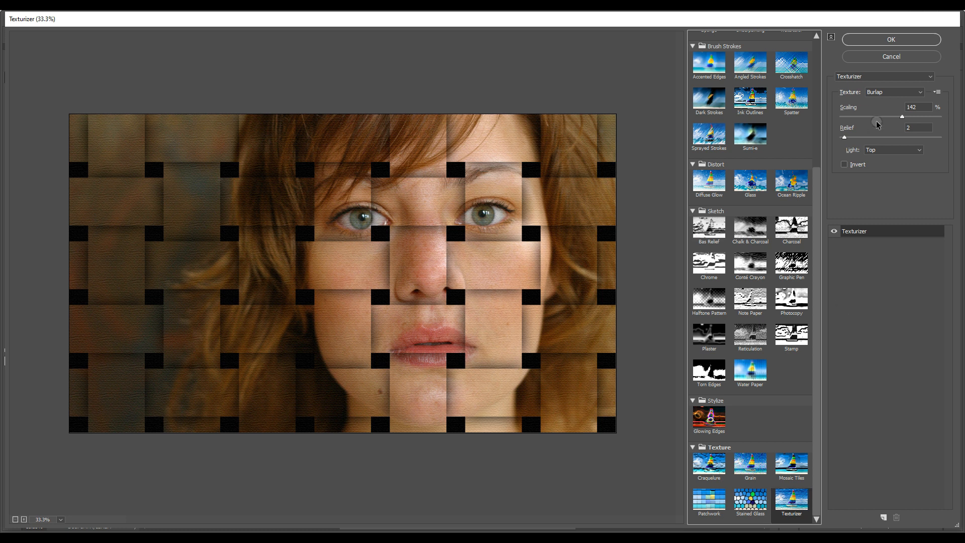
click(713, 138)
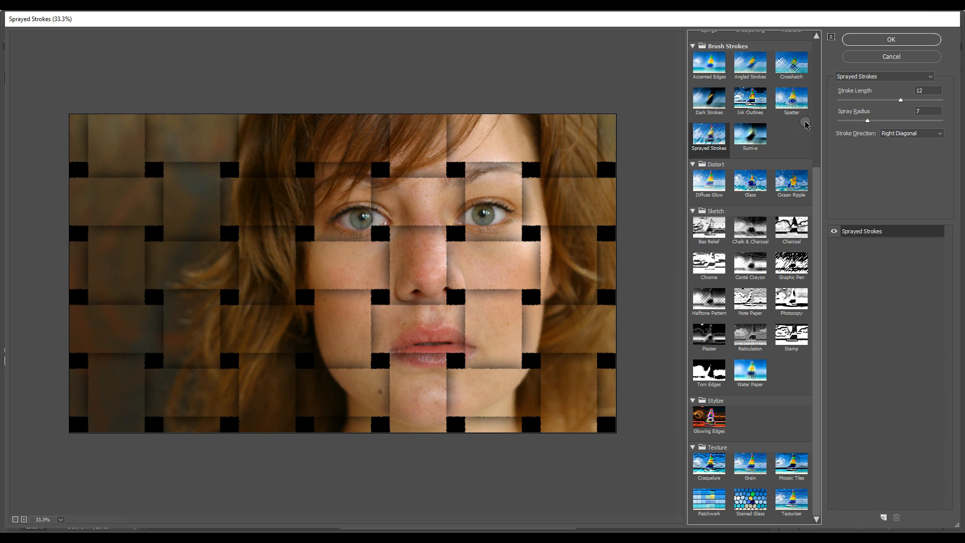
click(890, 40)
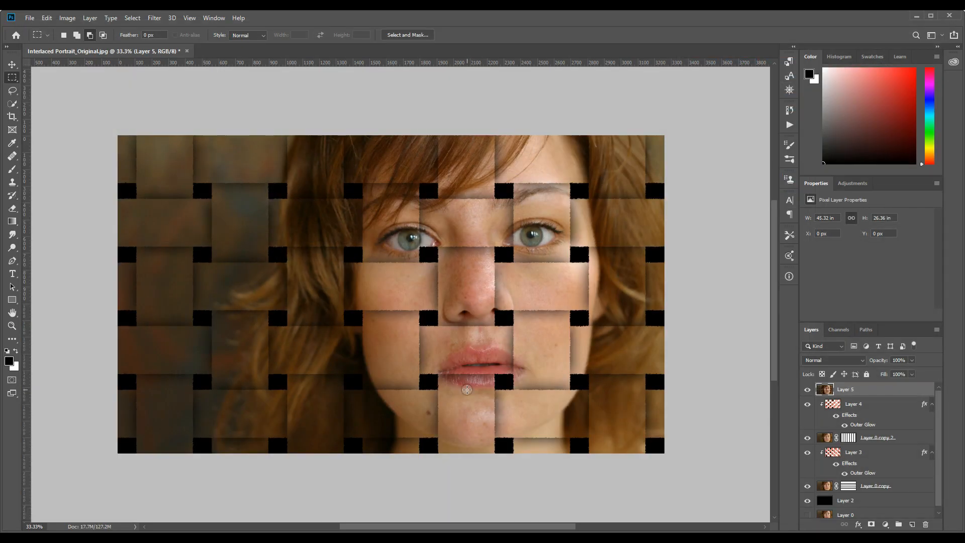